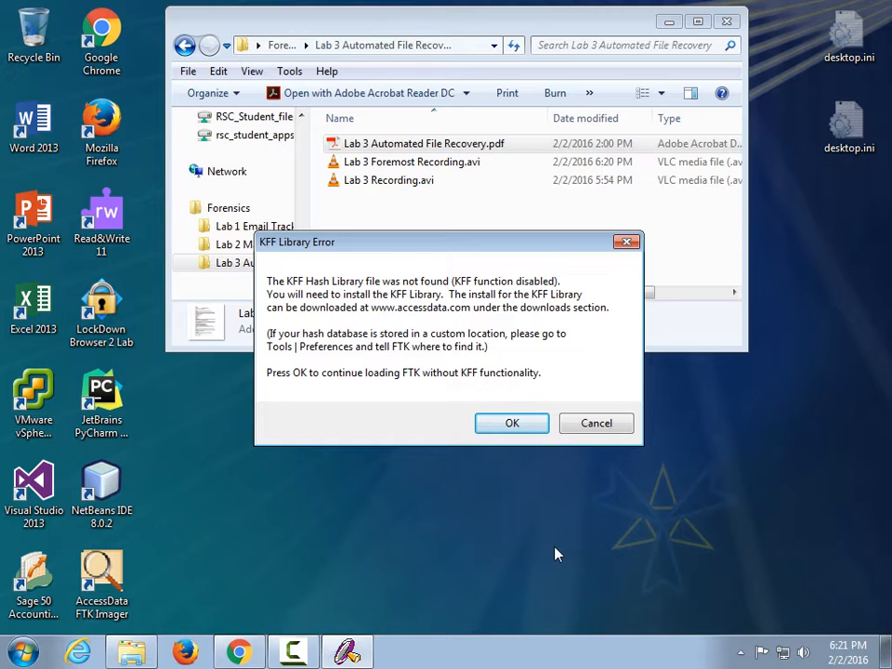
- Continue loading without KFF functionality and dismiss the startup dialog without choosing a case option
left_click(540, 427)
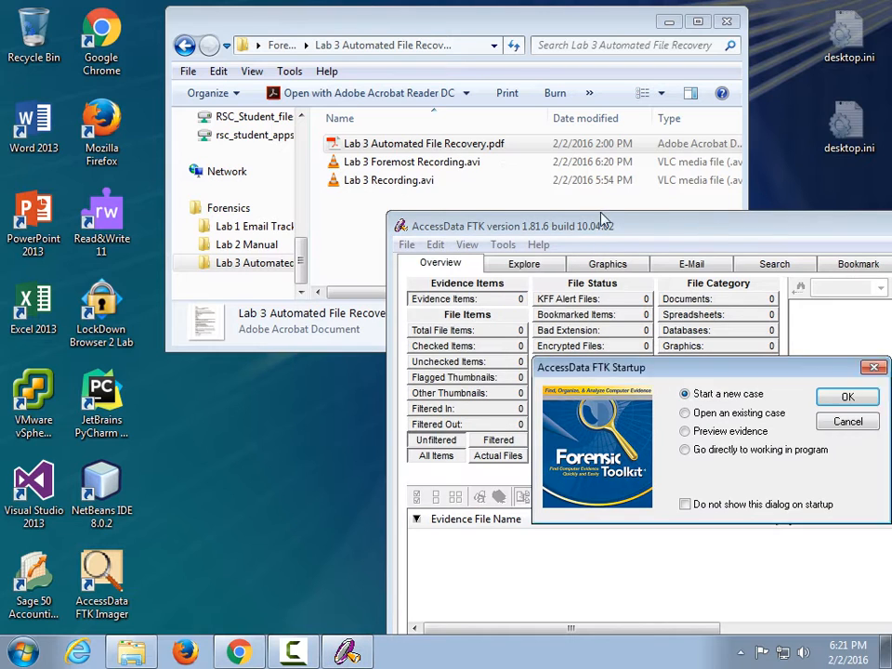
left_click(836, 428)
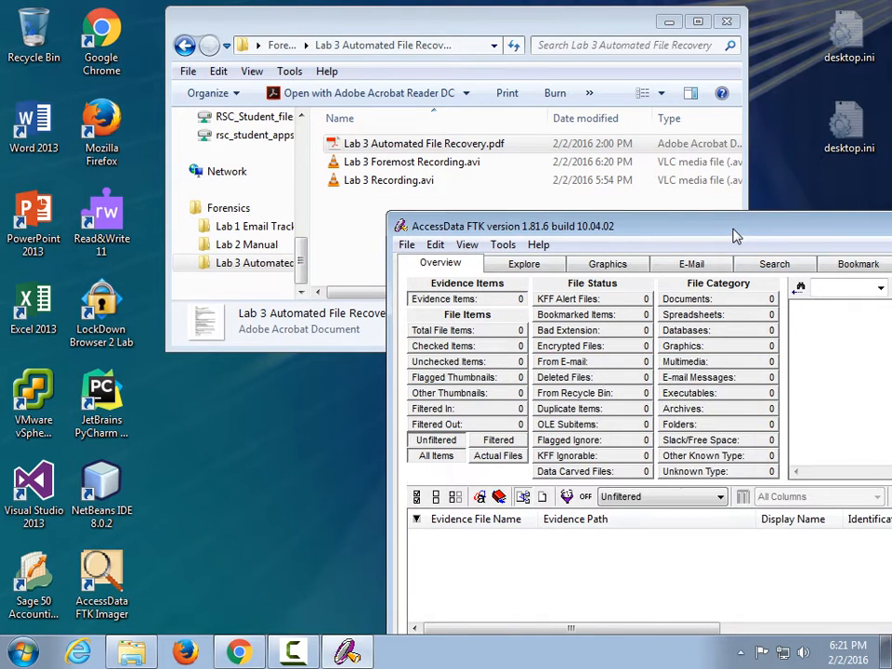
left_click_drag(734, 228, 555, 210)
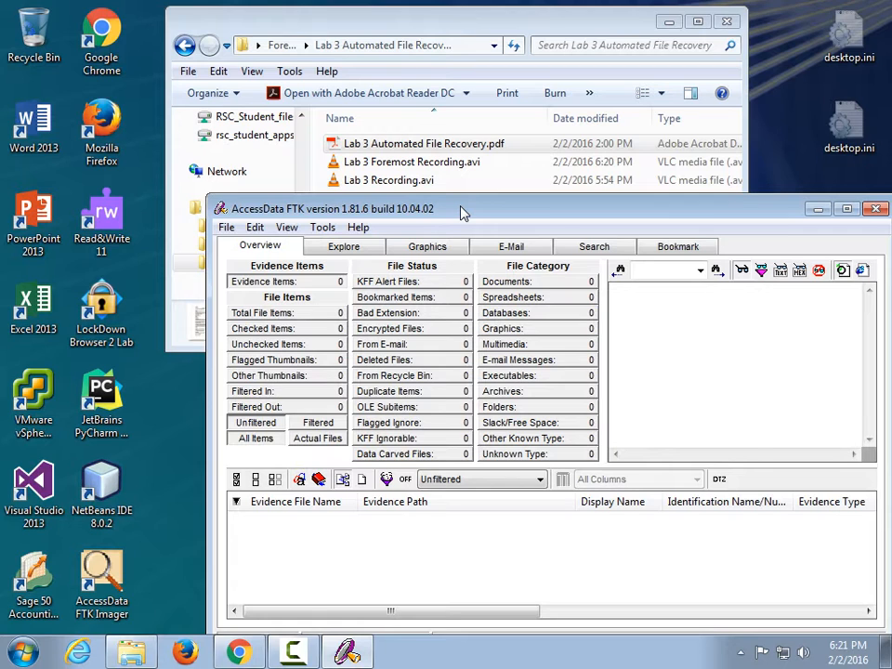
- Open the Network Security Device Settings from the program preferences
left_click(323, 227)
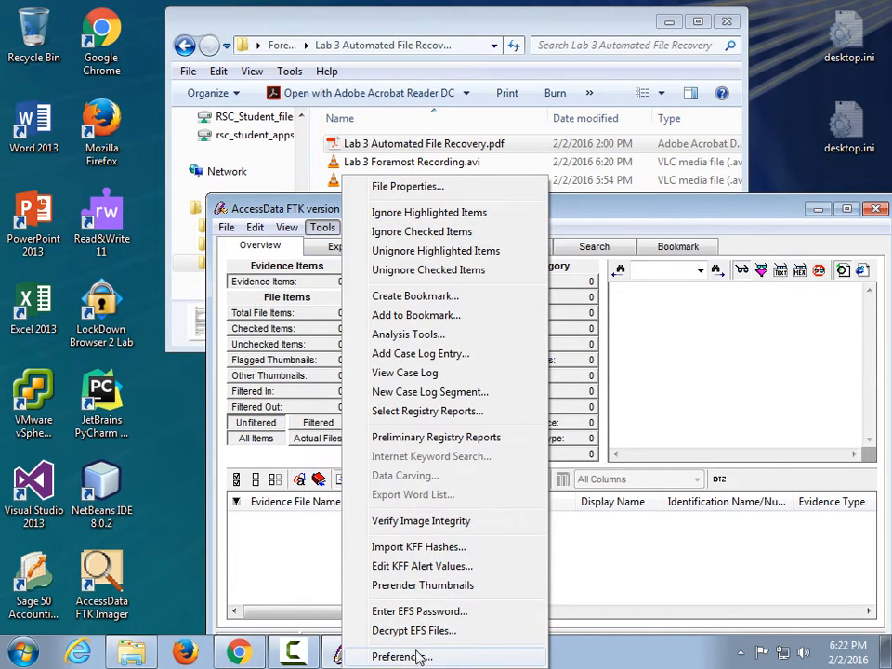
left_click_drag(633, 215, 571, 121)
left_click(260, 133)
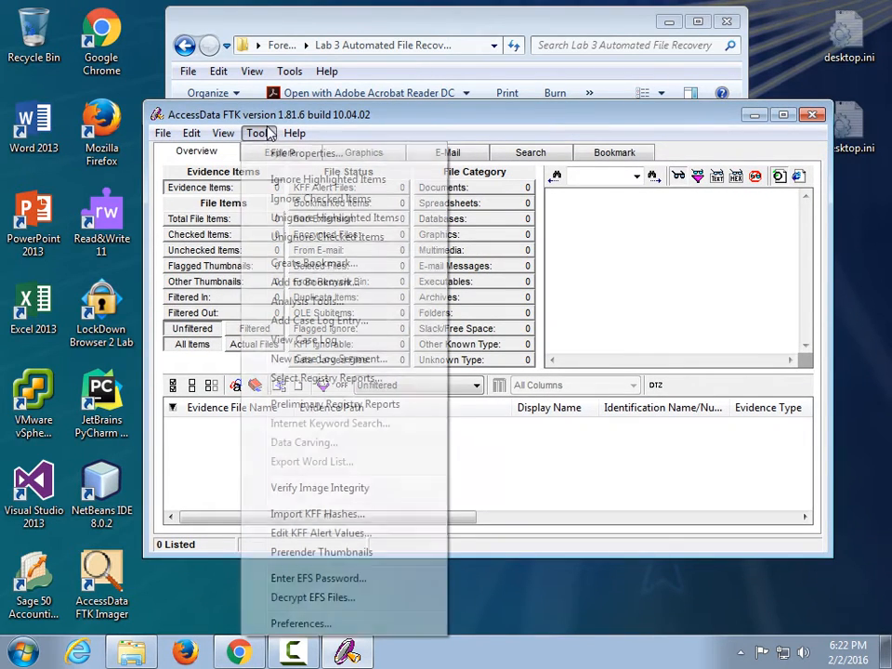
left_click(325, 626)
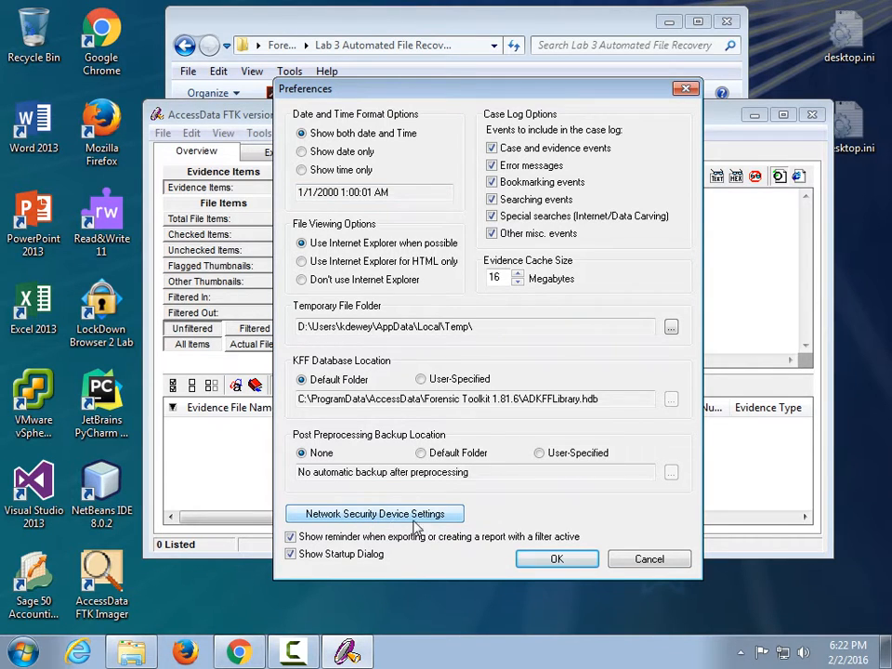
left_click(381, 518)
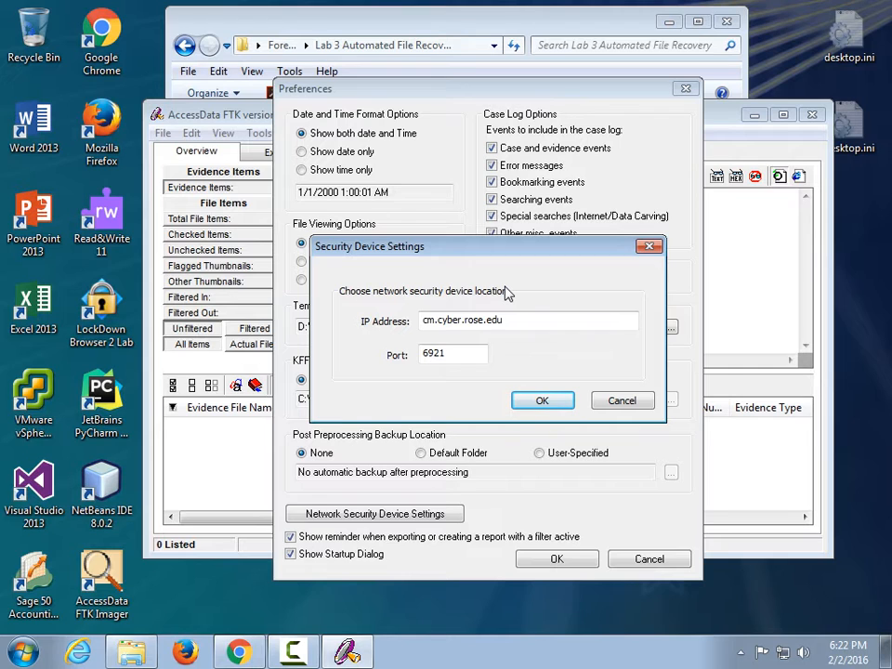
- Try out an IP address beginning with 10. for the network security device and leave the preferences without saving
left_click(536, 319)
type("10.")
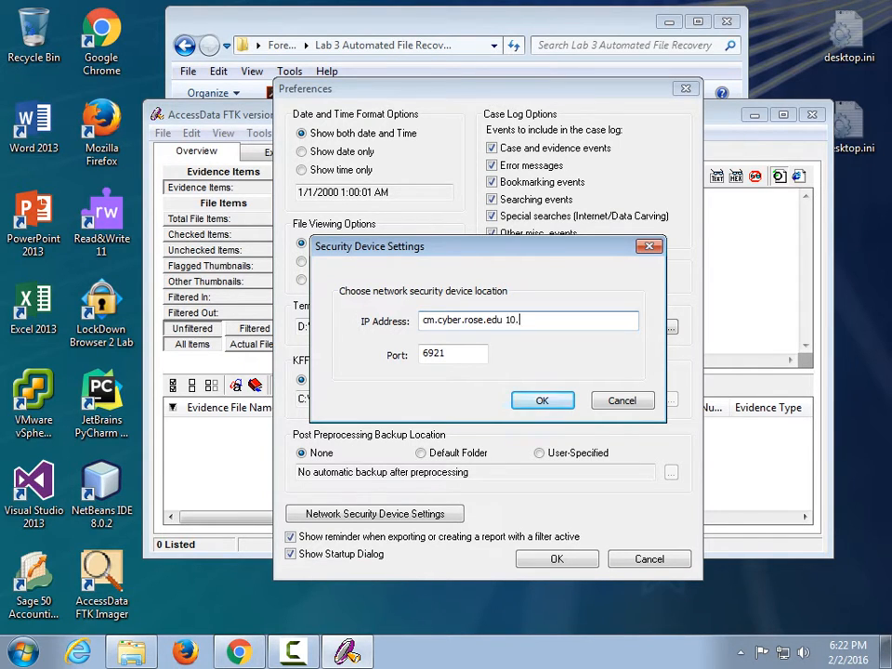
type("10.0.5")
key("BackSpace")
key("BackSpace")
key("BackSpace")
key("BackSpace")
key("BackSpace")
key("BackSpace")
key("BackSpace")
key("BackSpace")
key("BackSpace")
key("BackSpace")
left_click(629, 408)
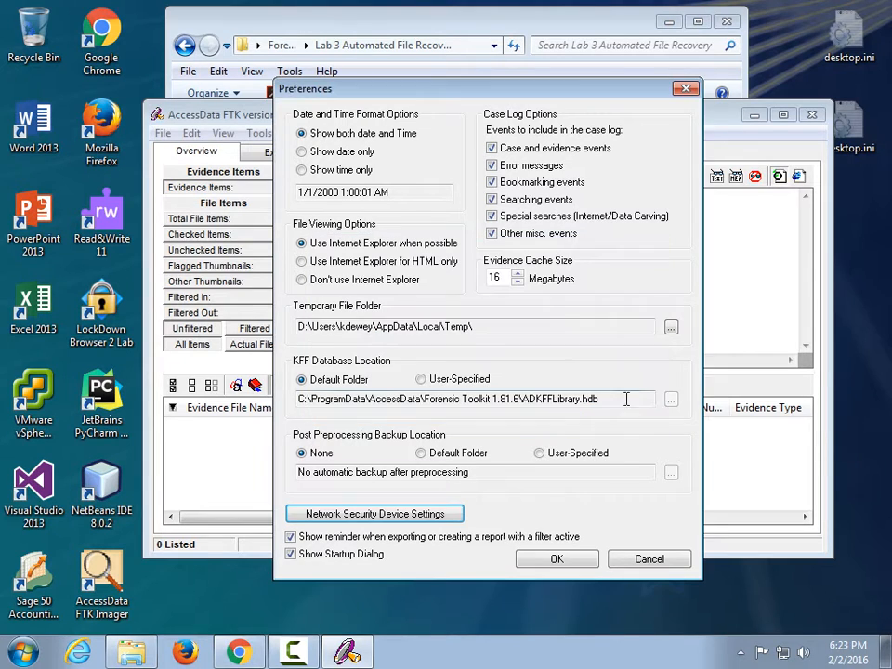
left_click(649, 561)
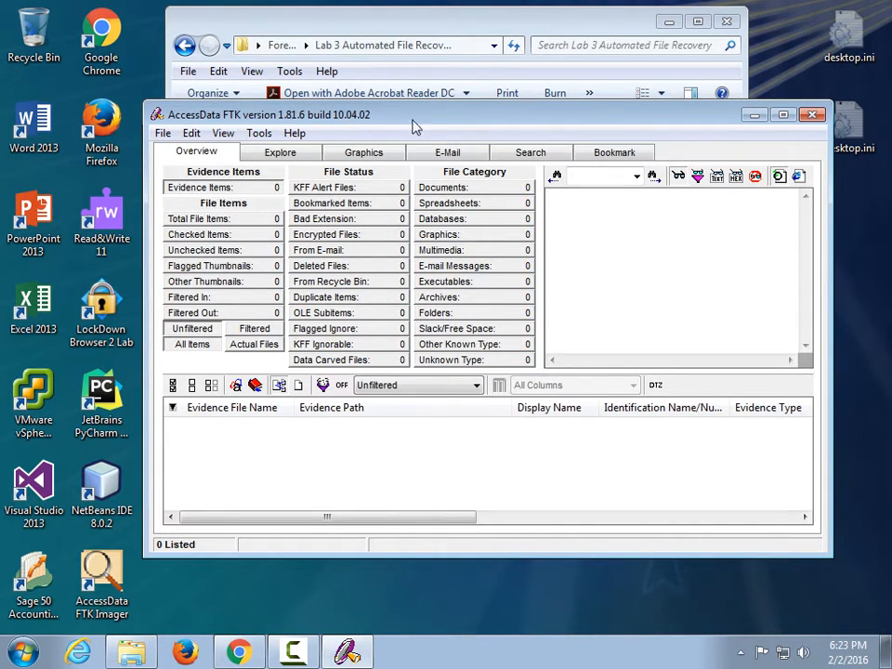
- Start a new case with the investigator's name, case number 1 and case name 1, leaving examiner information blank and keeping the default case log options
left_click_drag(384, 120, 373, 104)
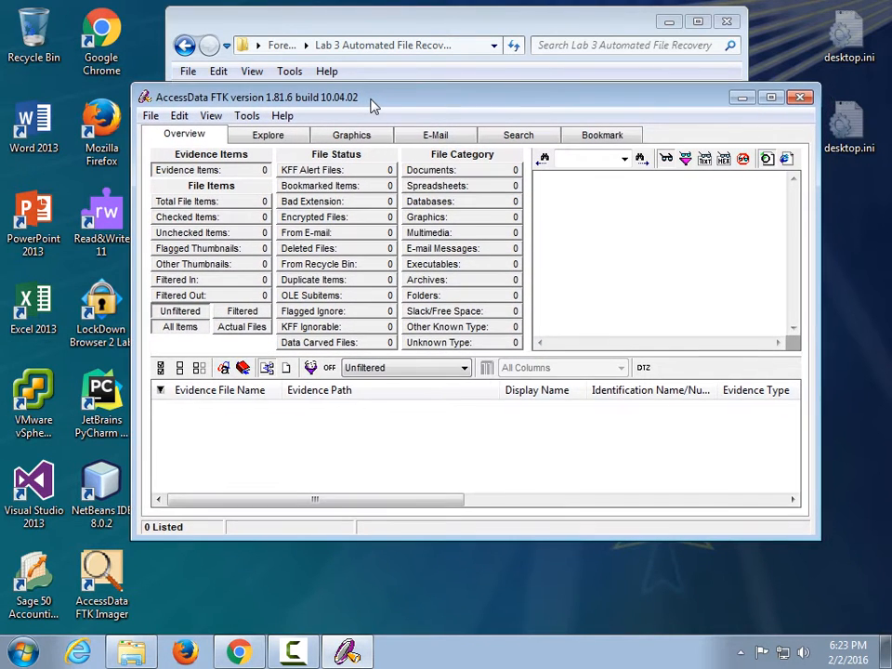
left_click(150, 115)
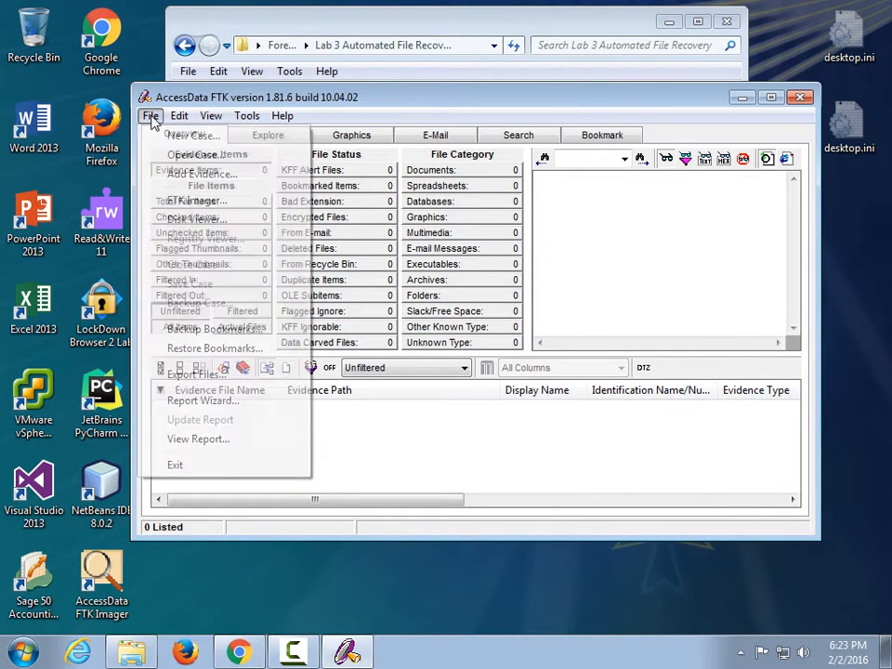
left_click(176, 127)
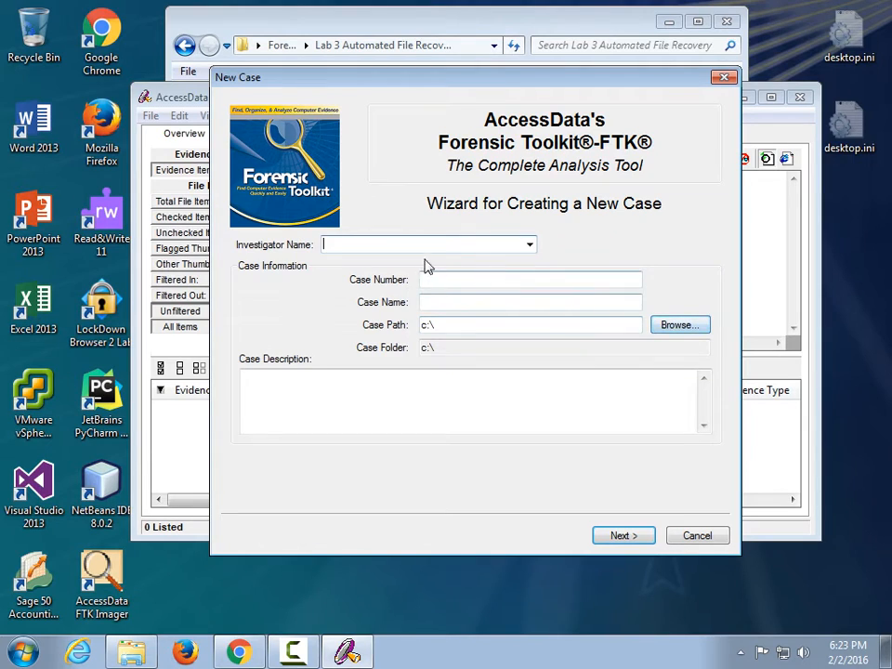
type("Ken")
key("Tab")
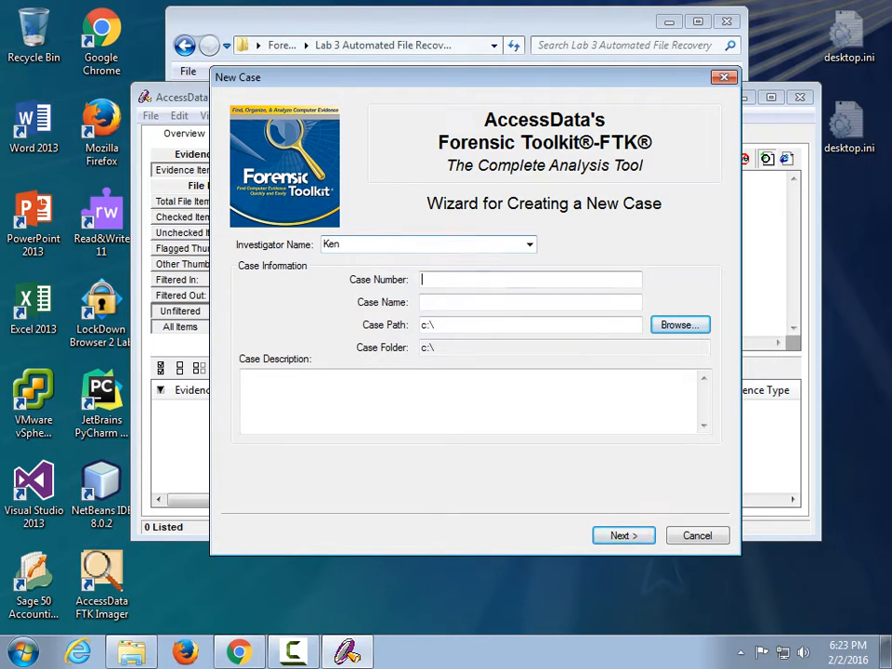
type("1")
key("Tab")
type("1")
key("Tab")
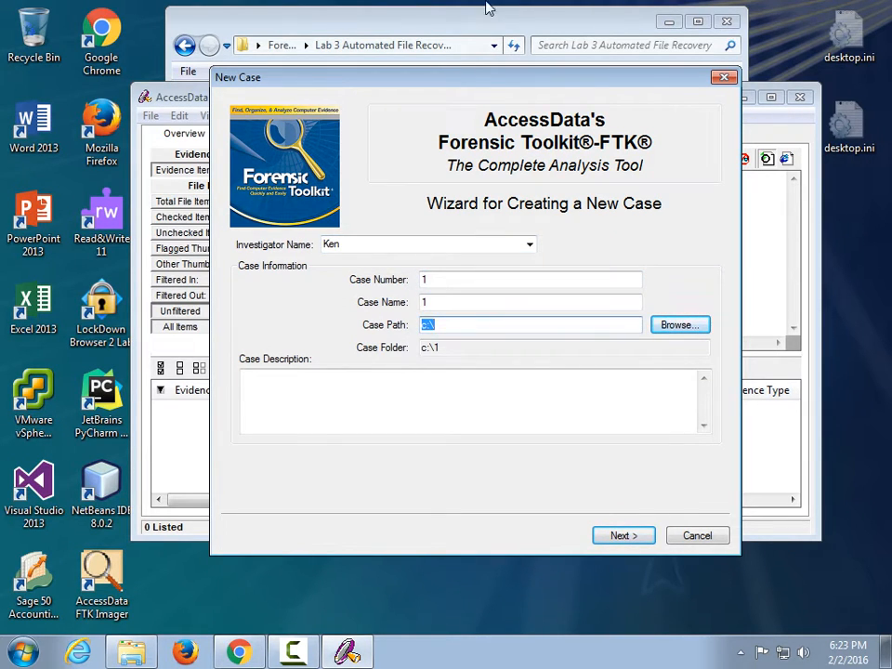
left_click(627, 546)
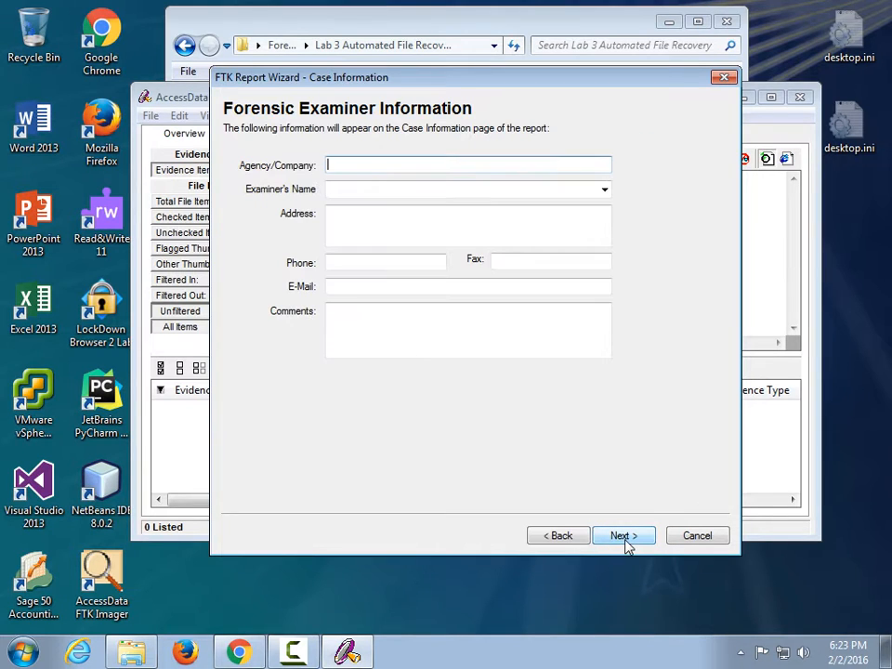
left_click(628, 543)
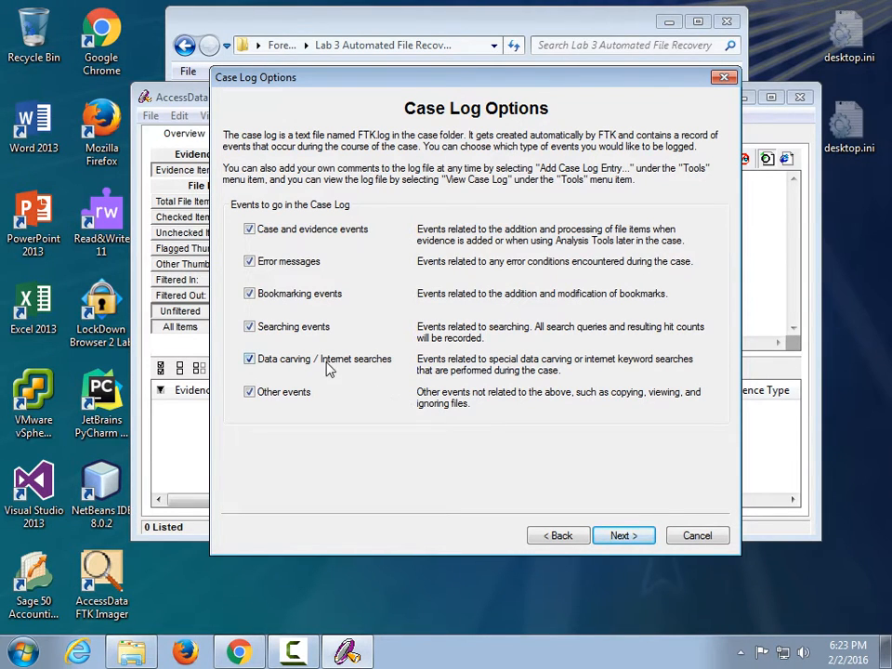
left_click(615, 538)
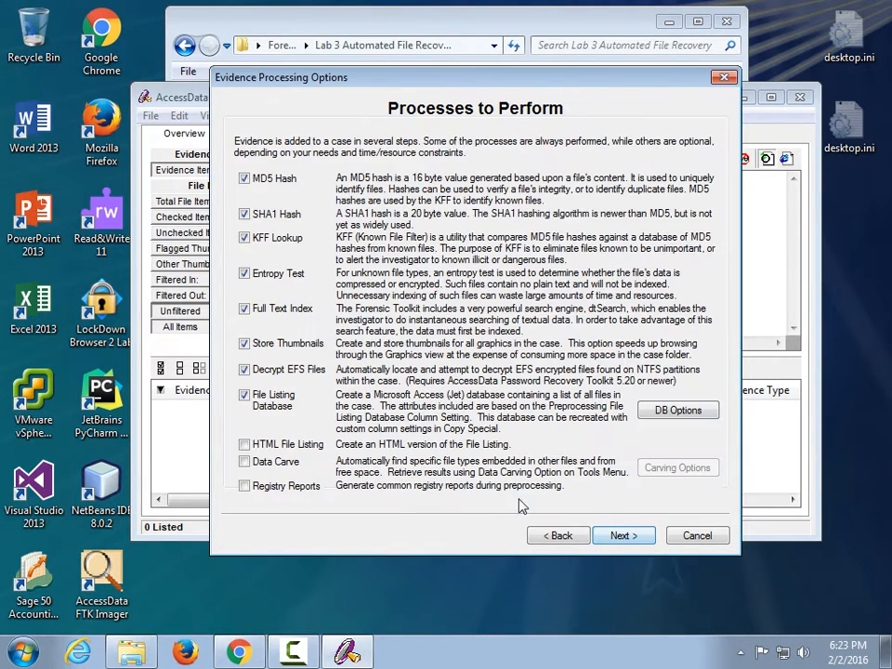
- Enable Data Carve for all listed file types, with carved items automatically added to the case and the 130 by 130 pixel minimum size kept
left_click(244, 463)
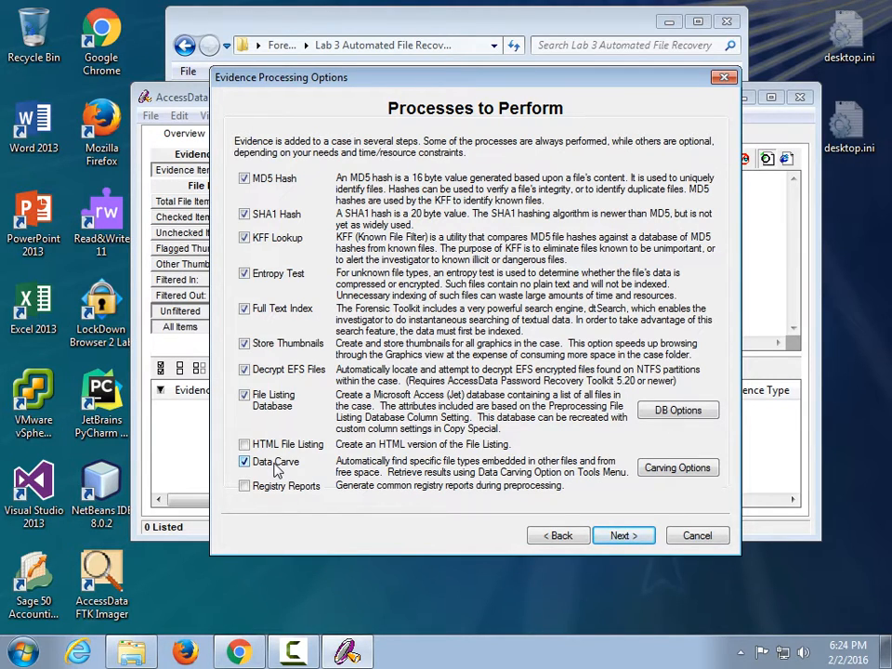
left_click(675, 468)
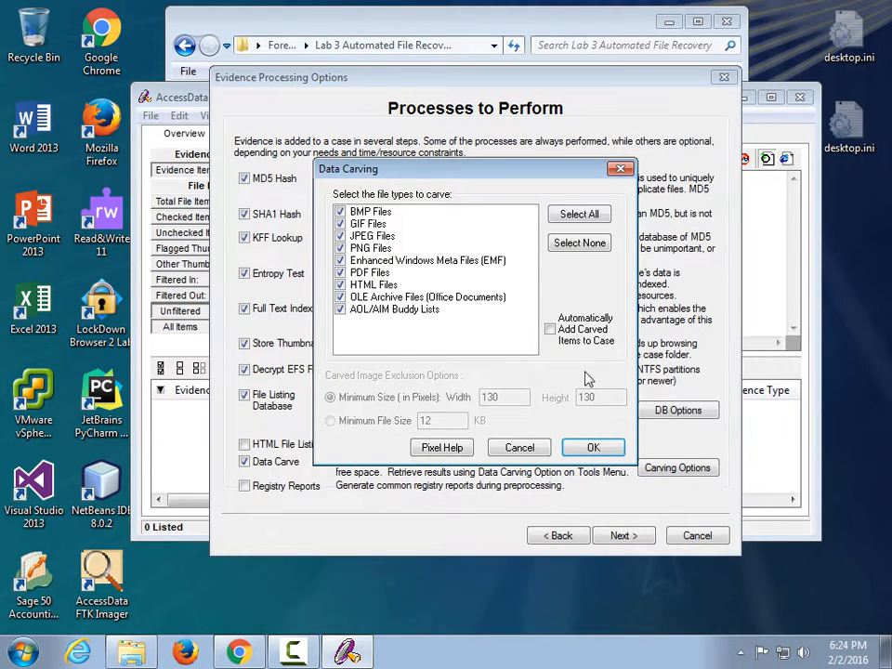
left_click(550, 330)
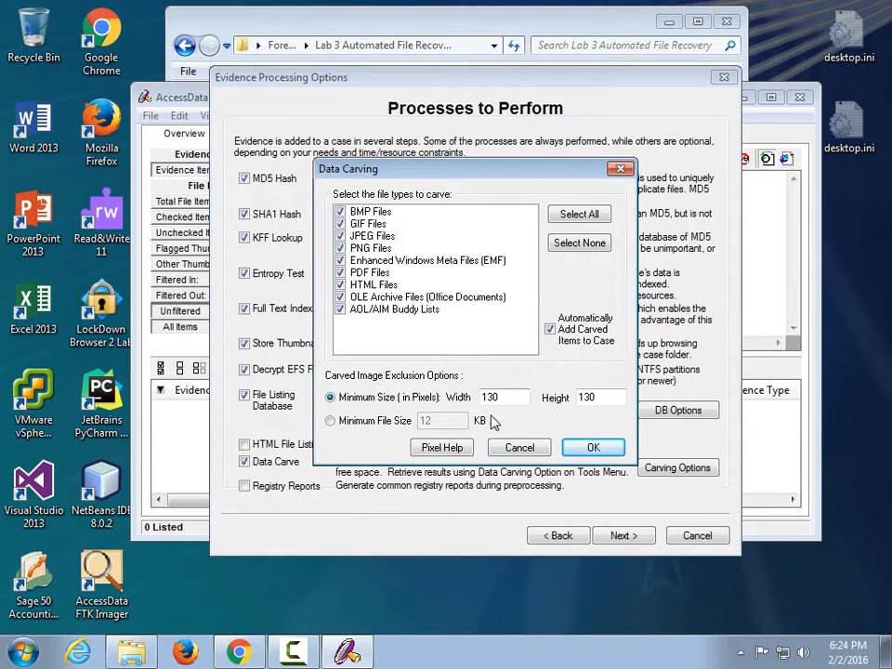
left_click(518, 453)
left_click(617, 537)
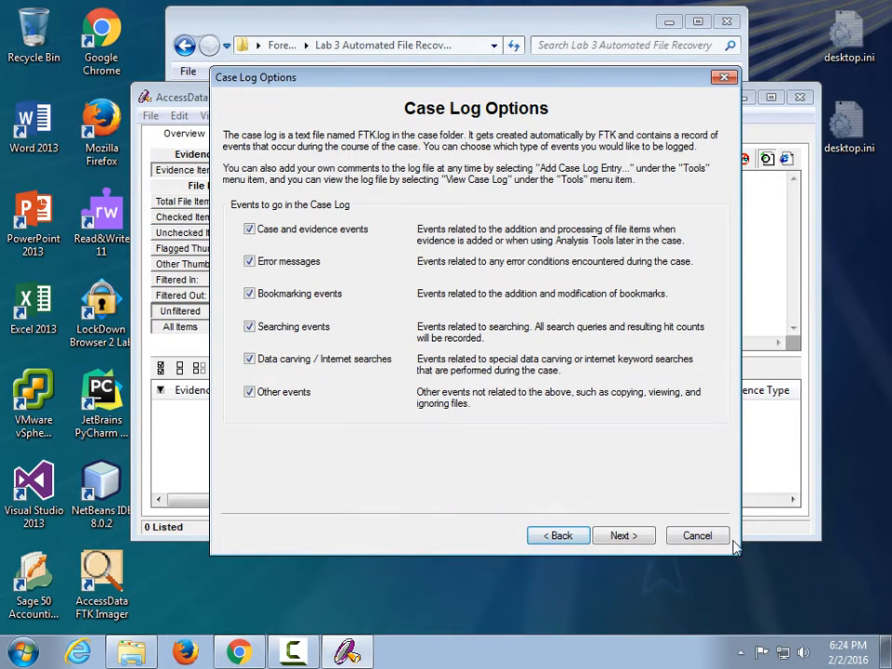
left_click(606, 538)
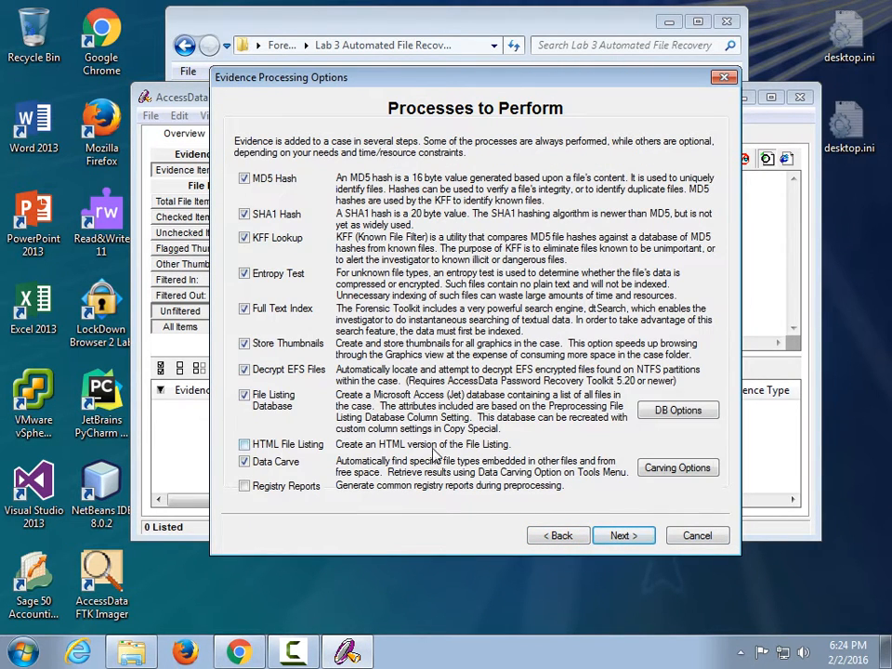
left_click(705, 472)
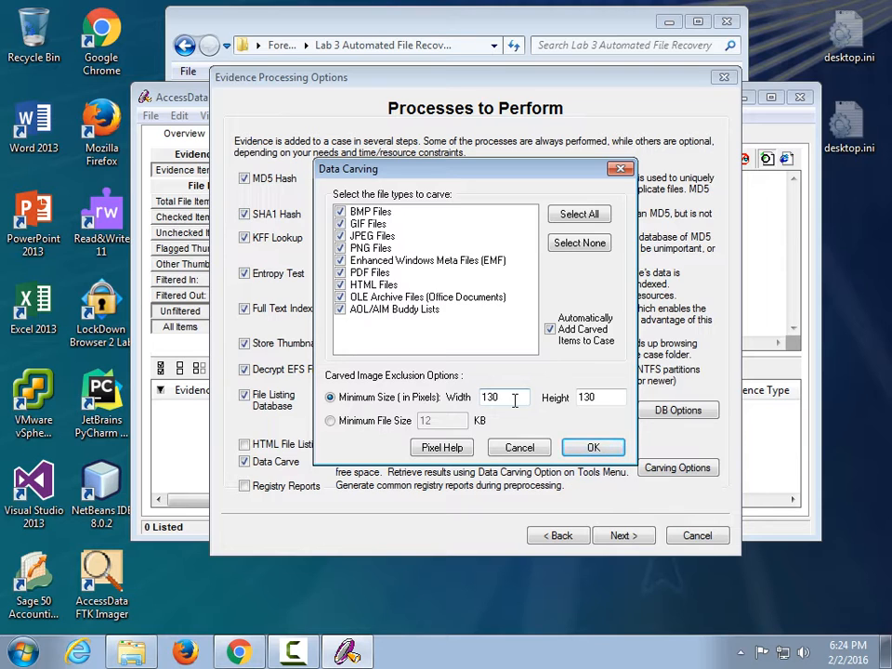
left_click(591, 447)
- Accept the evidence processing options and keep the default case and index refinement settings
left_click(622, 537)
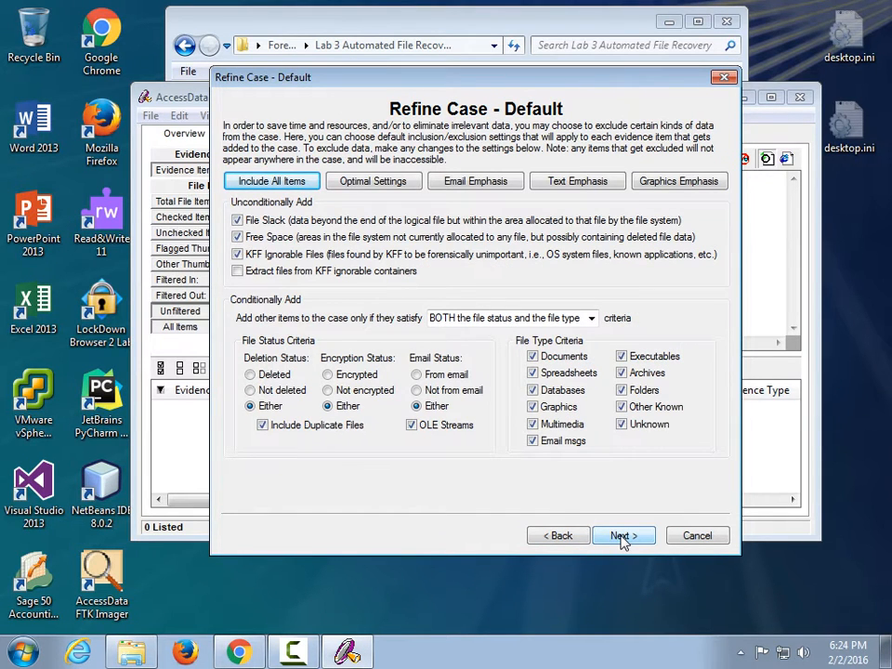
left_click(622, 538)
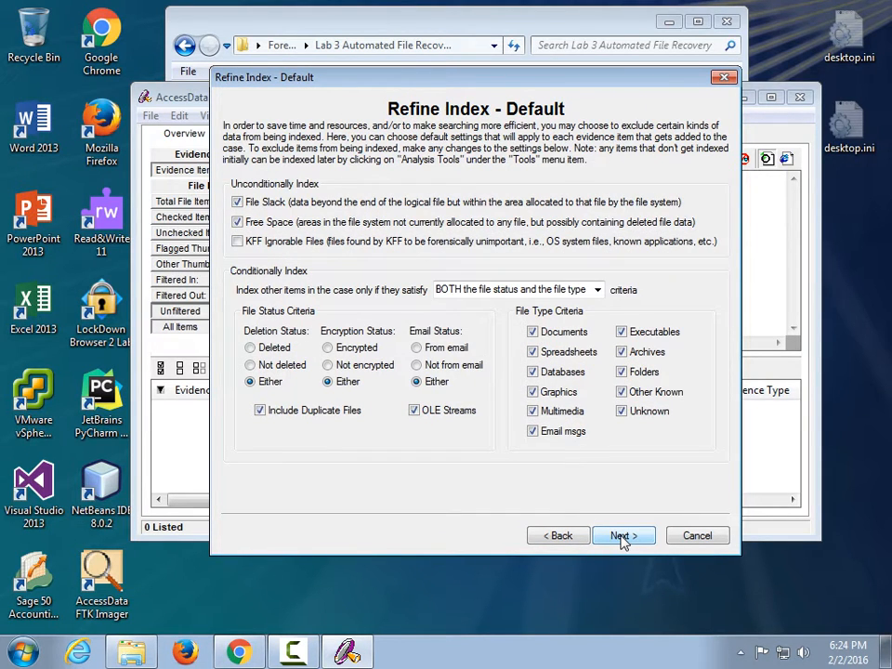
left_click(622, 537)
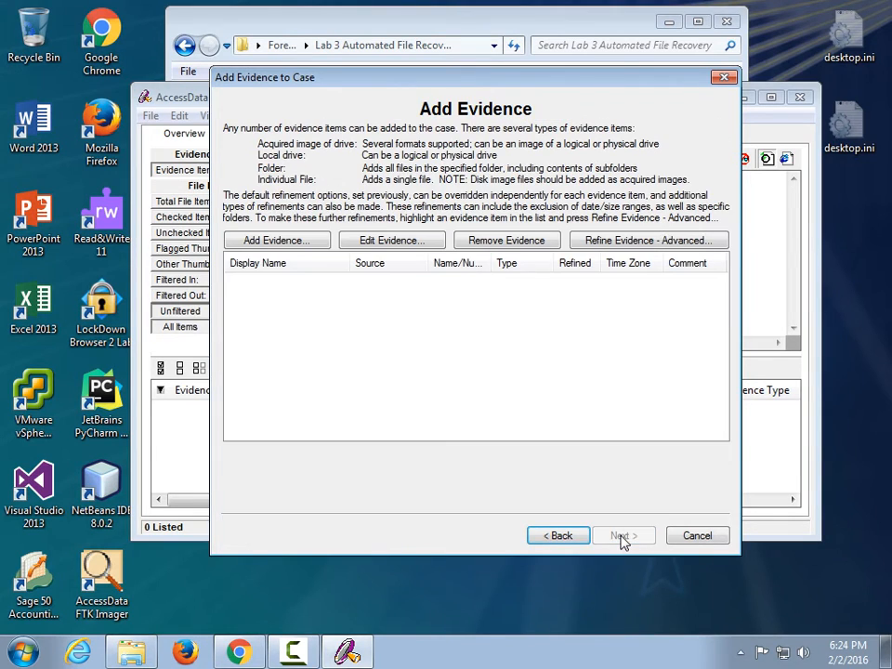
- Add an acquired drive image as evidence, choosing Lab2ImageAfterFormat.001 from the Lab 2 Manual folder inside the desktop's Forensics folder
left_click(319, 241)
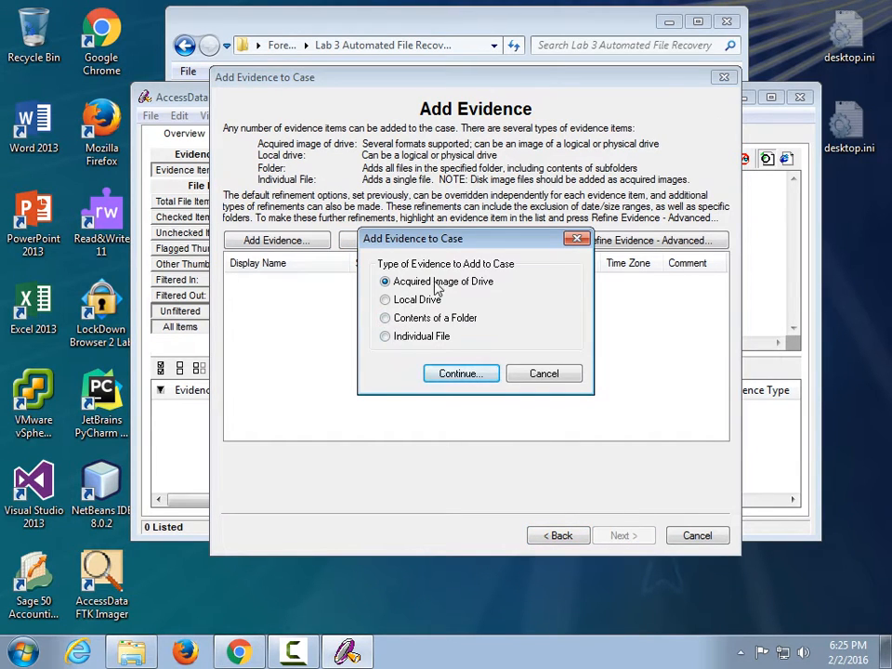
left_click(459, 376)
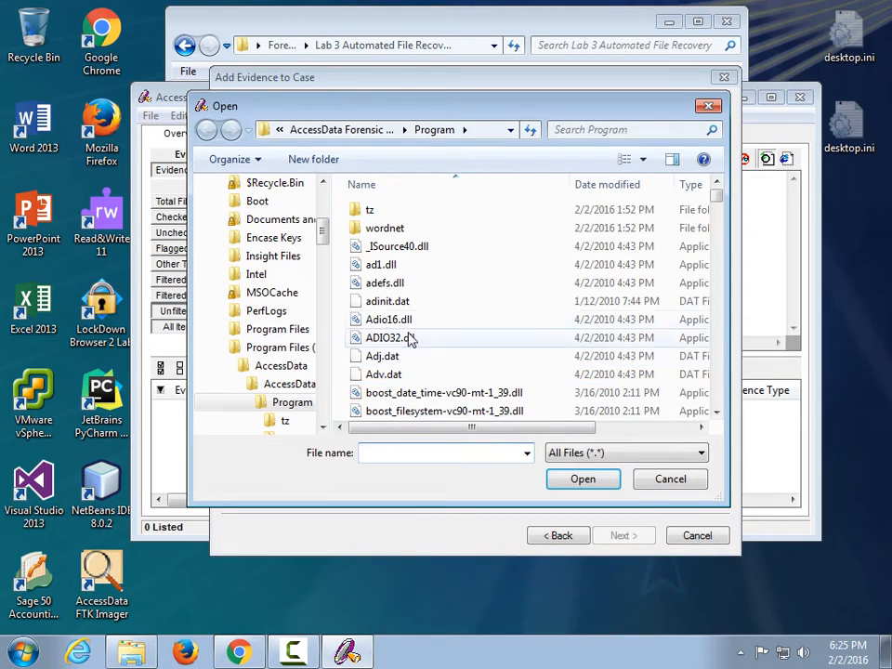
left_click_drag(323, 235, 322, 199)
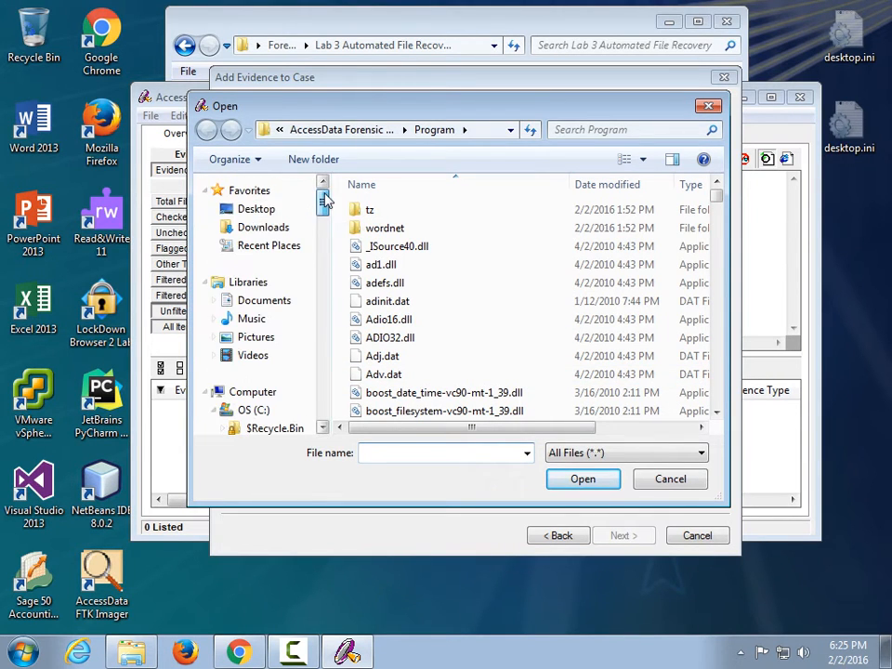
left_click(256, 208)
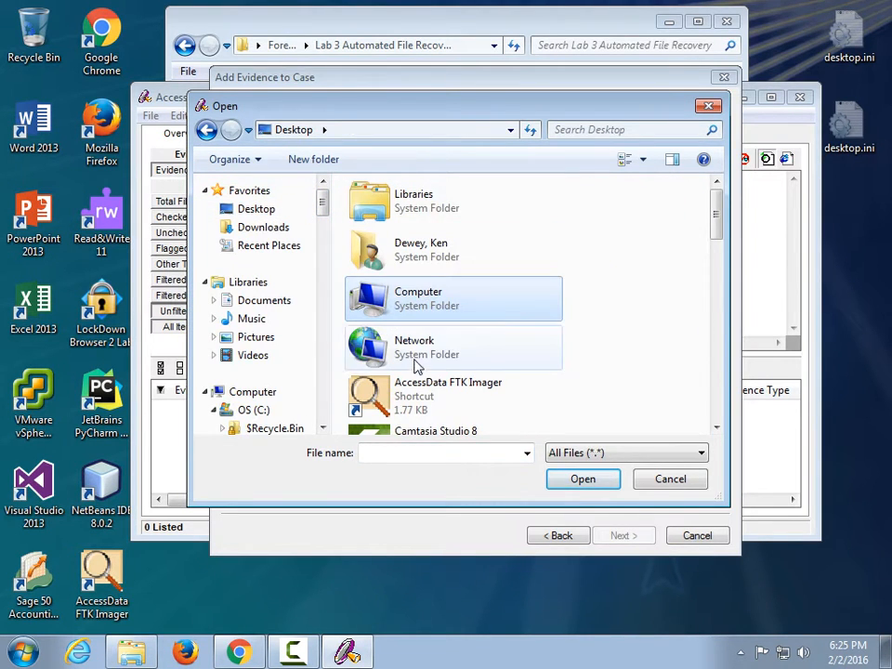
left_click_drag(720, 223, 716, 344)
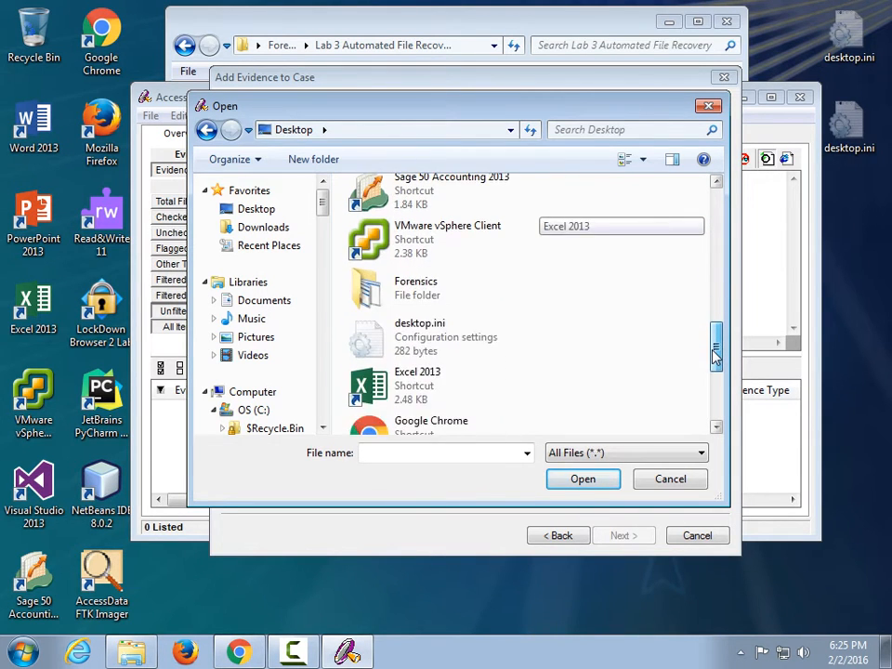
double_click(444, 306)
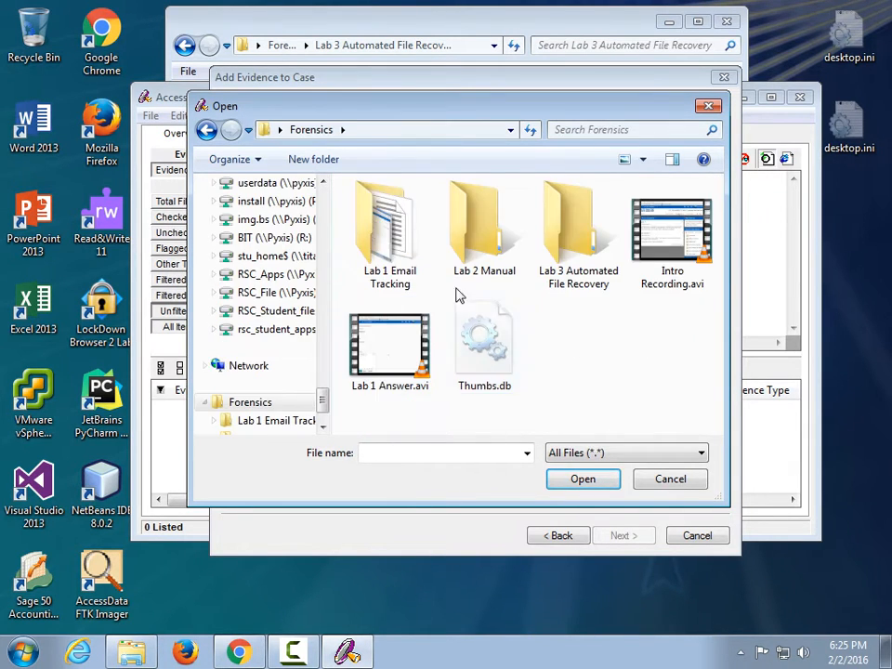
double_click(474, 223)
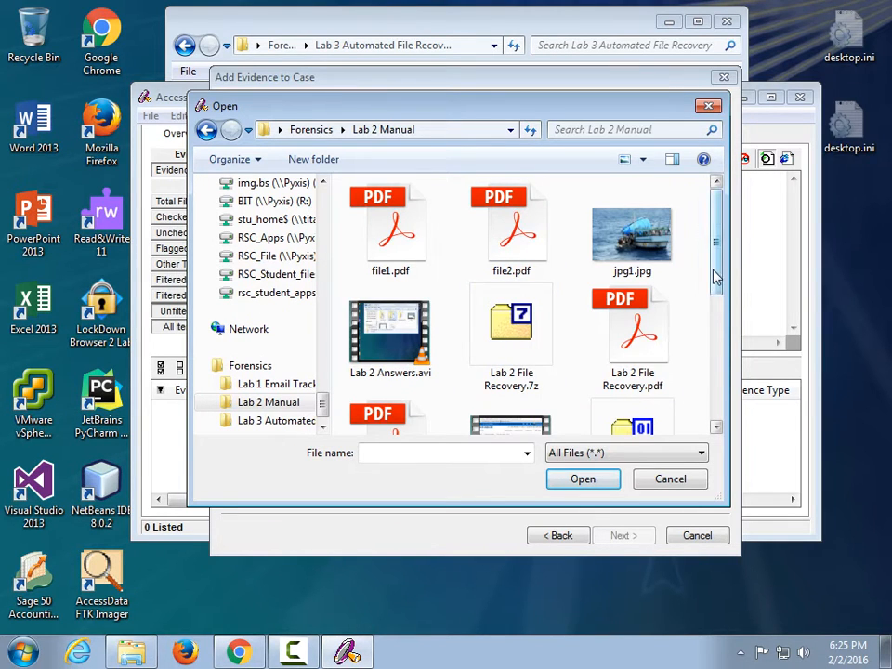
left_click_drag(715, 279, 713, 359)
double_click(630, 205)
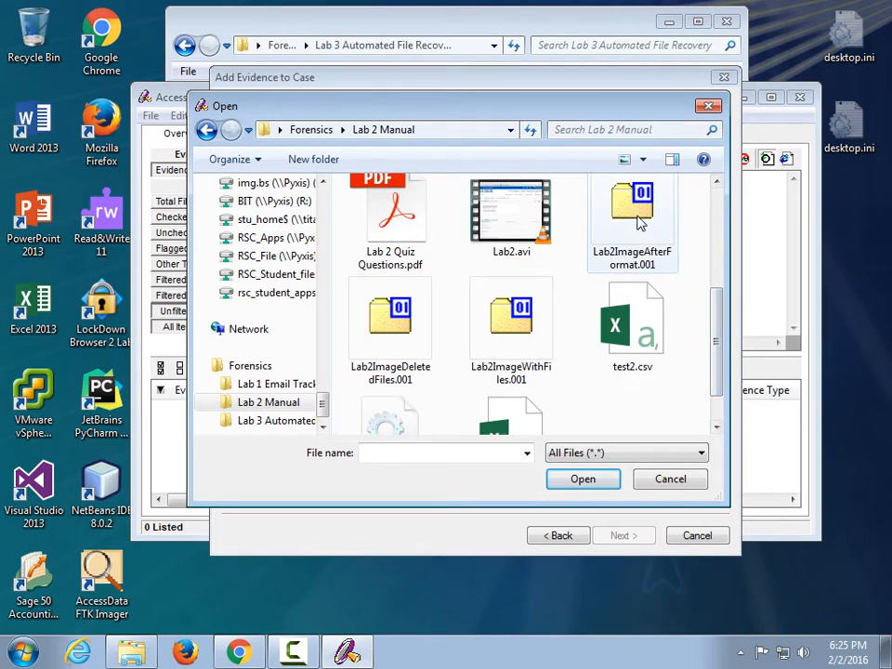
- Set the evidence's local time zone to Central Time with Daylight Saving (US - Chicago) and finish the wizard to start processing
left_click(442, 418)
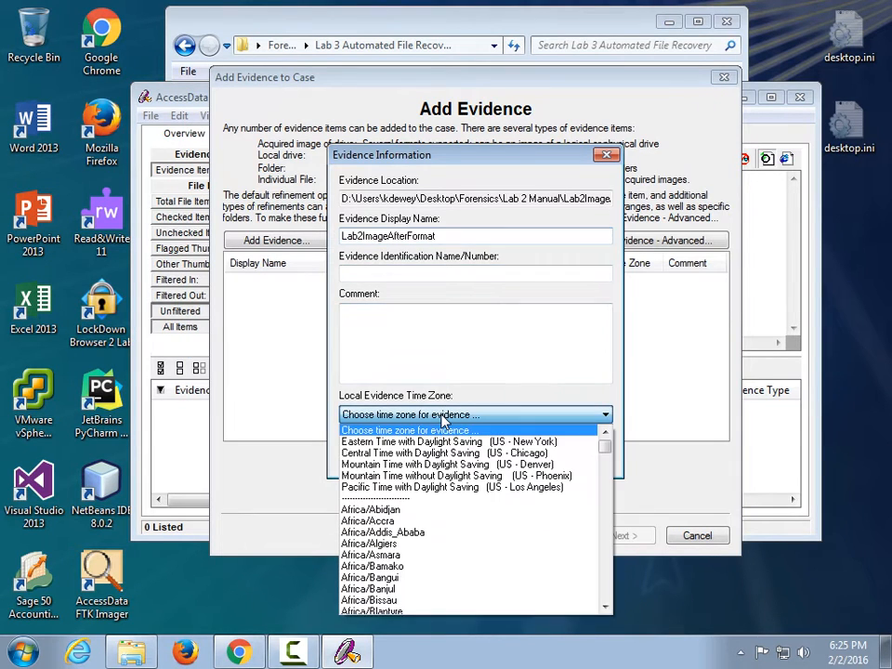
left_click(444, 458)
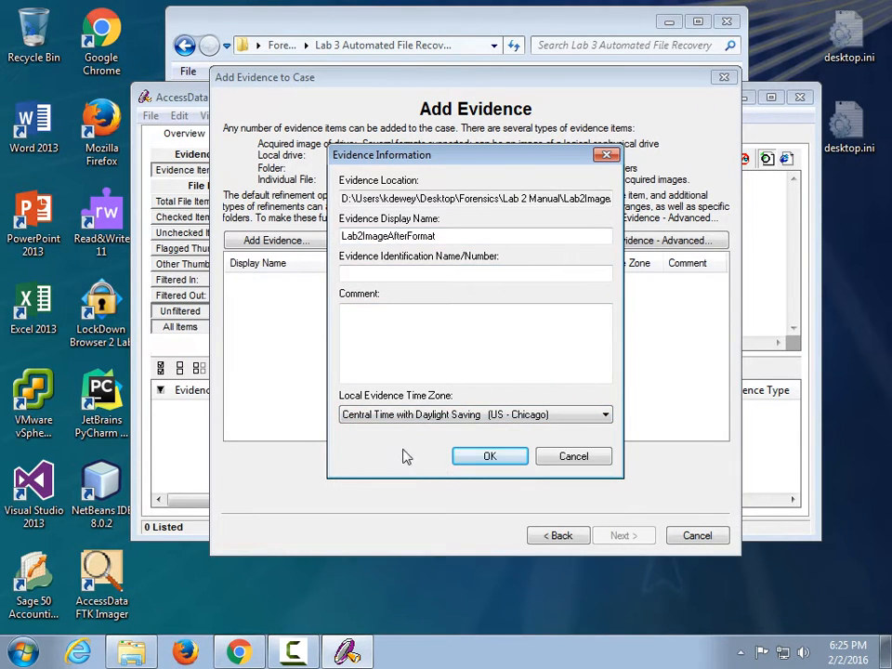
left_click(490, 459)
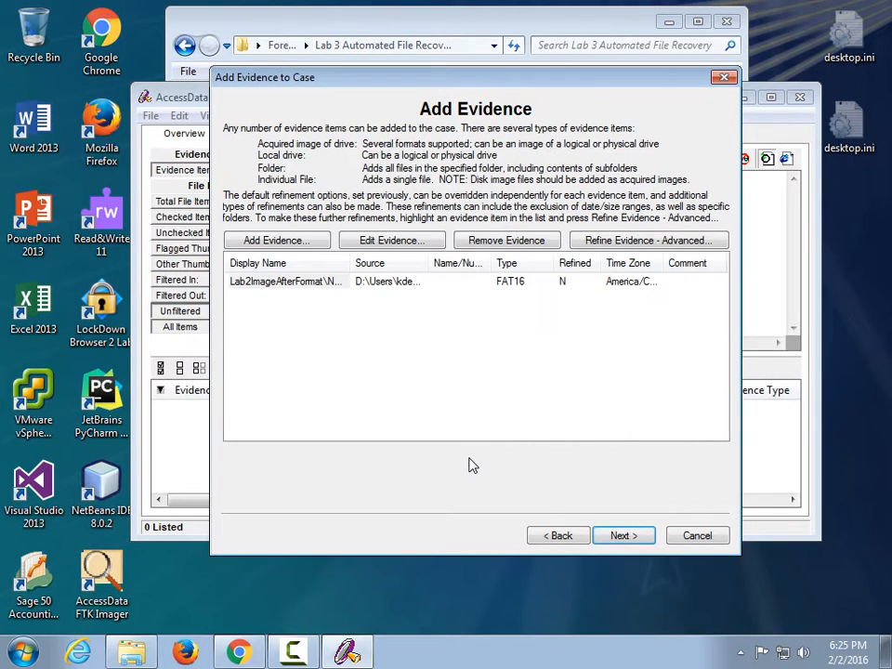
left_click(619, 537)
left_click(623, 536)
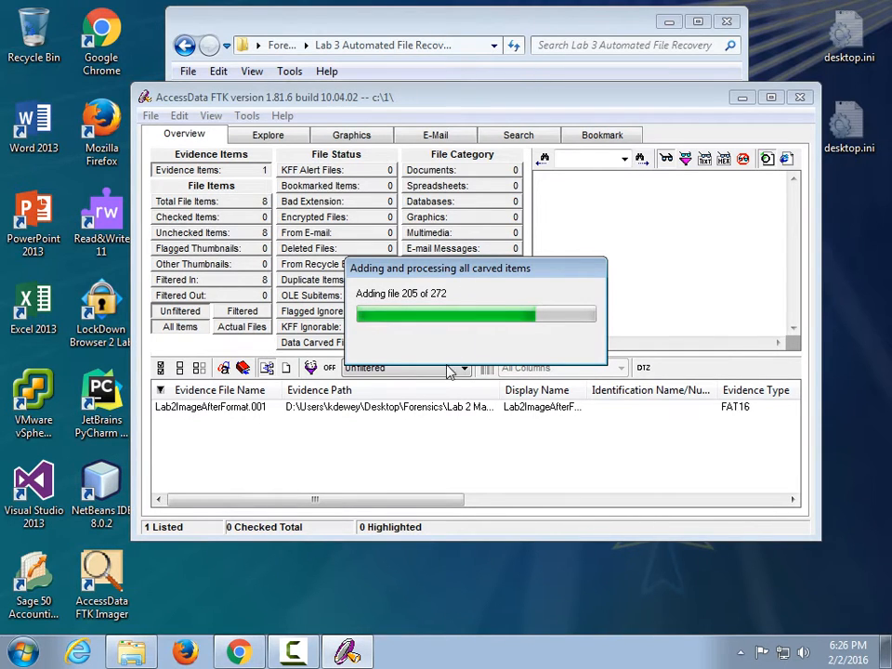
left_click(294, 654)
left_click(679, 478)
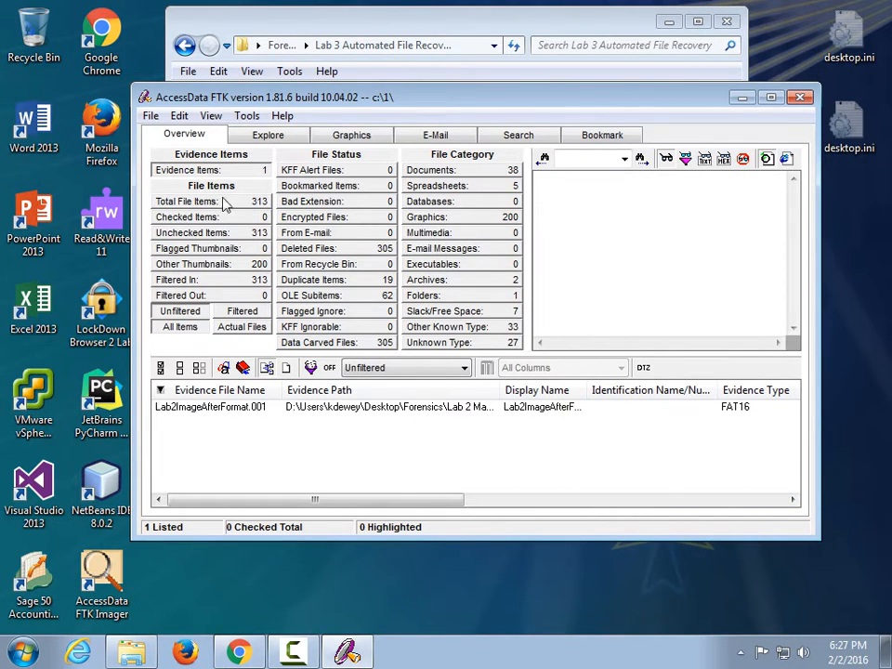
- List the case's data carved files from the overview and look through their names and types
left_click(312, 342)
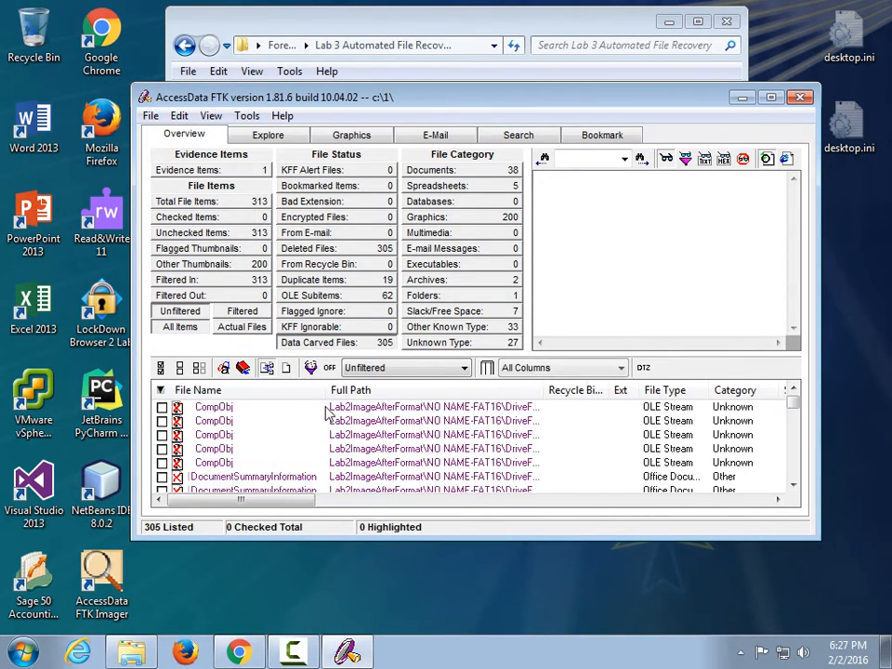
mouse_move(791, 406)
left_mouse_down()
mouse_move(793, 452)
mouse_move(793, 410)
left_mouse_up()
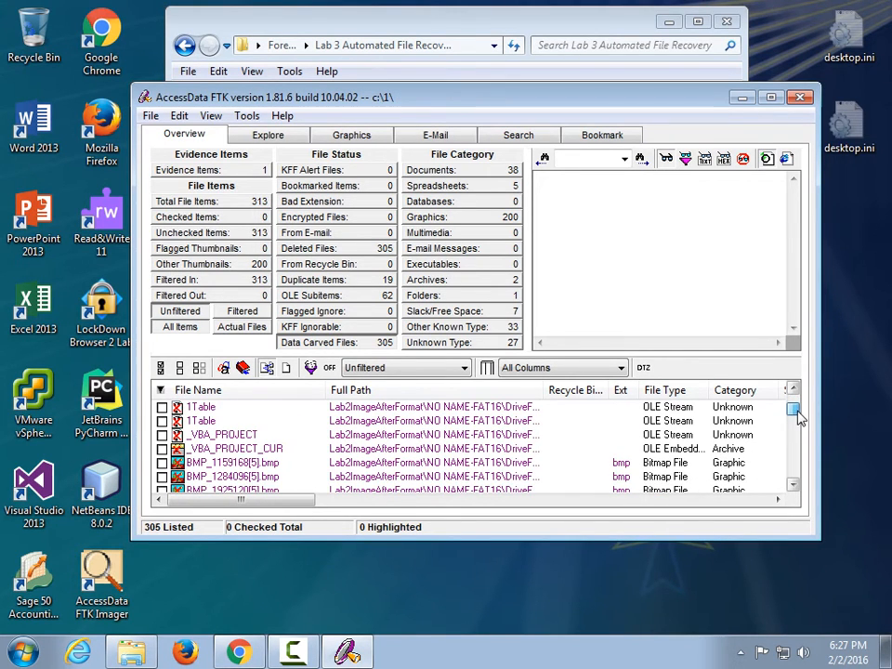
- Show the case's graphics with all descendants listed, and browse the recovered image thumbnails
left_click(372, 140)
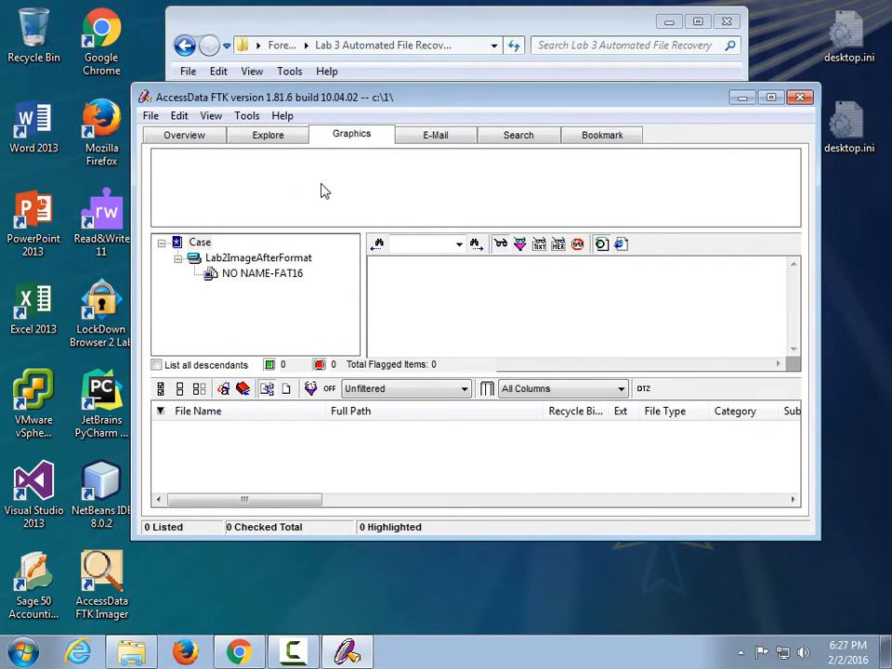
left_click(158, 365)
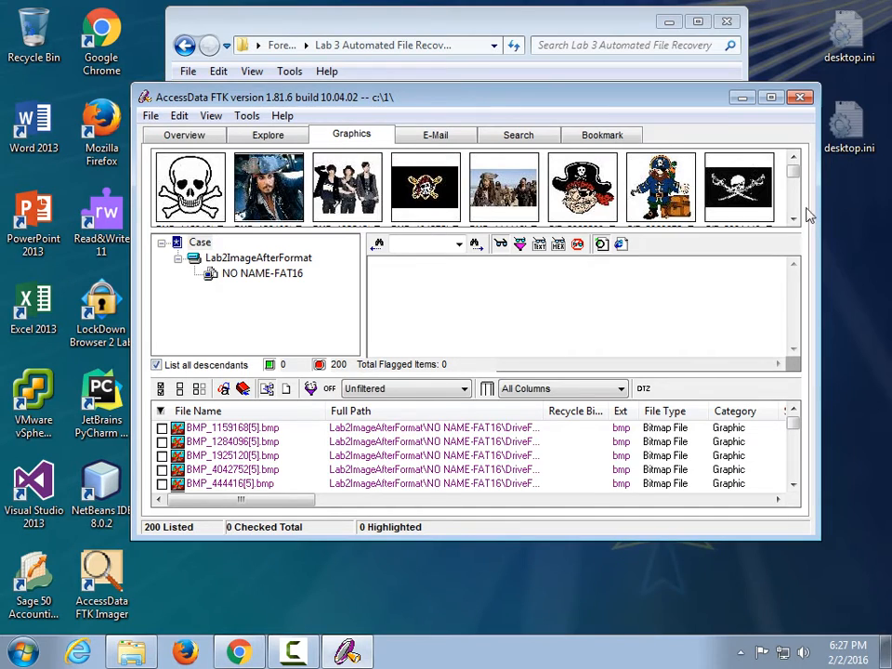
left_click(794, 182)
left_click_drag(795, 178, 796, 189)
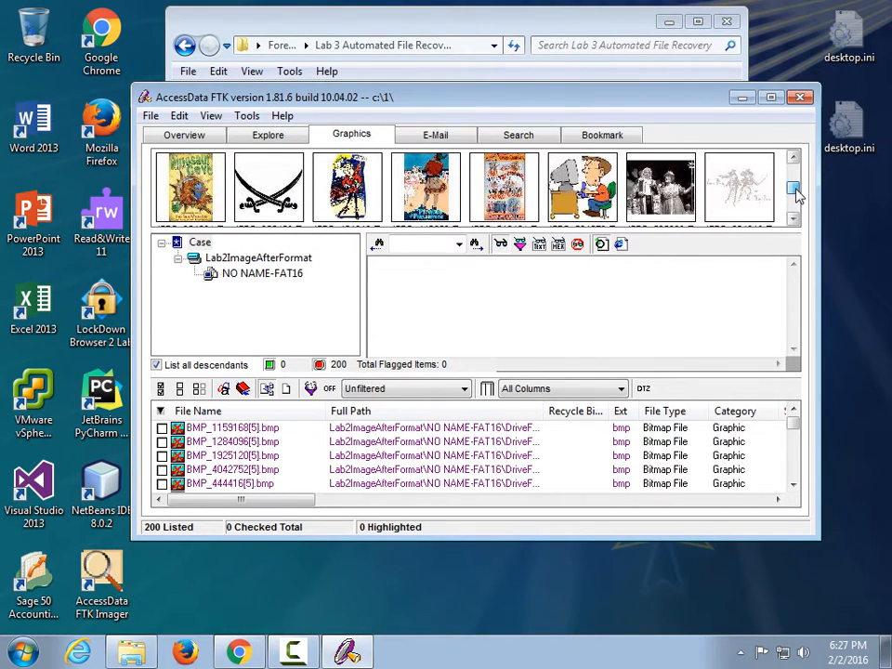
left_click_drag(796, 192, 794, 205)
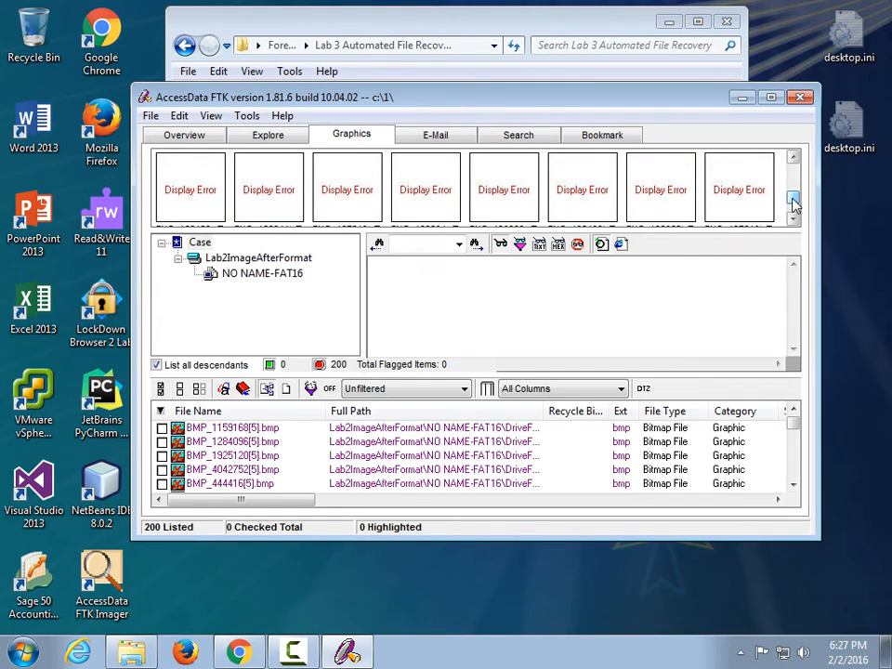
left_click(793, 220)
left_click(793, 219)
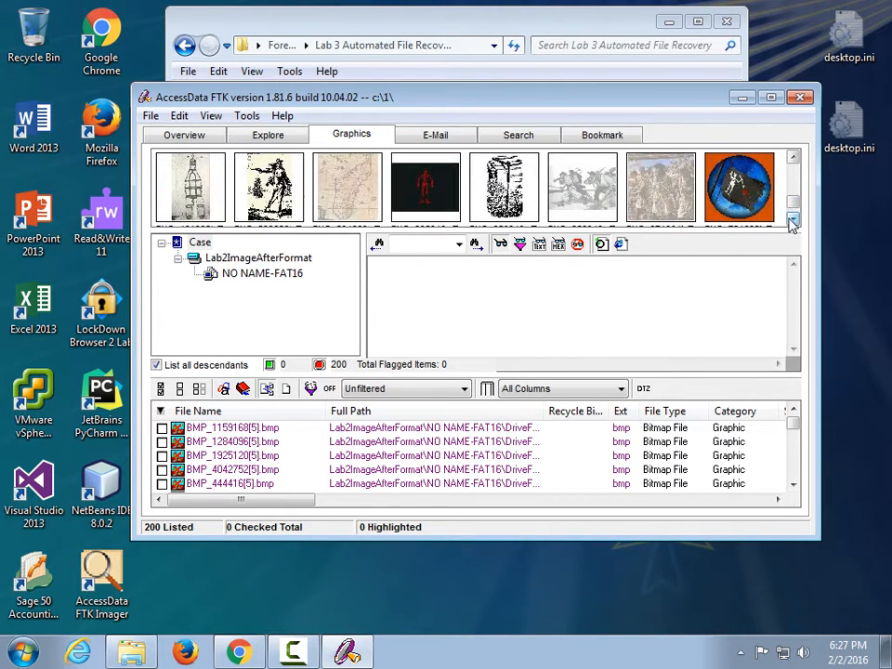
left_click(793, 160)
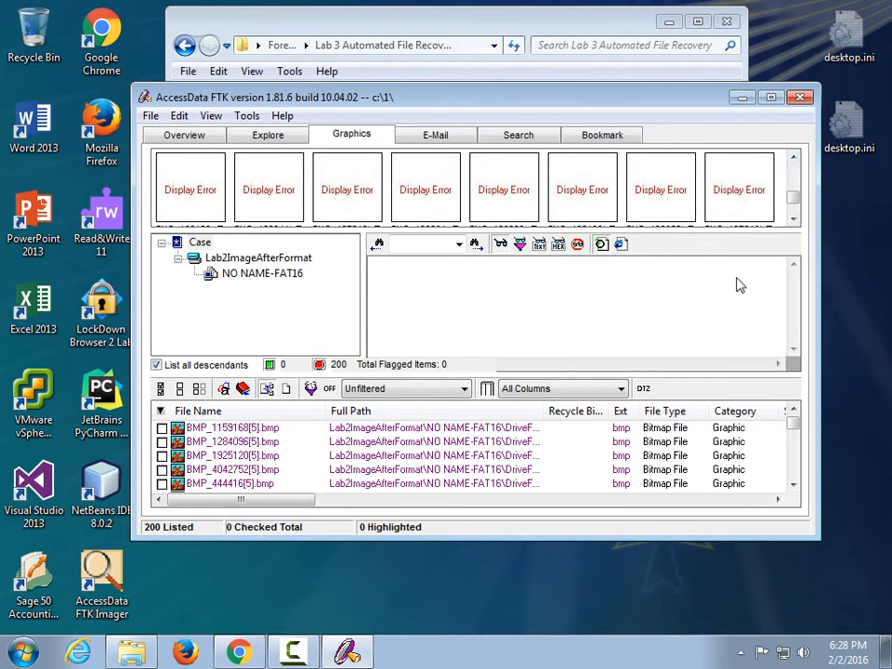
left_click_drag(797, 198, 794, 169)
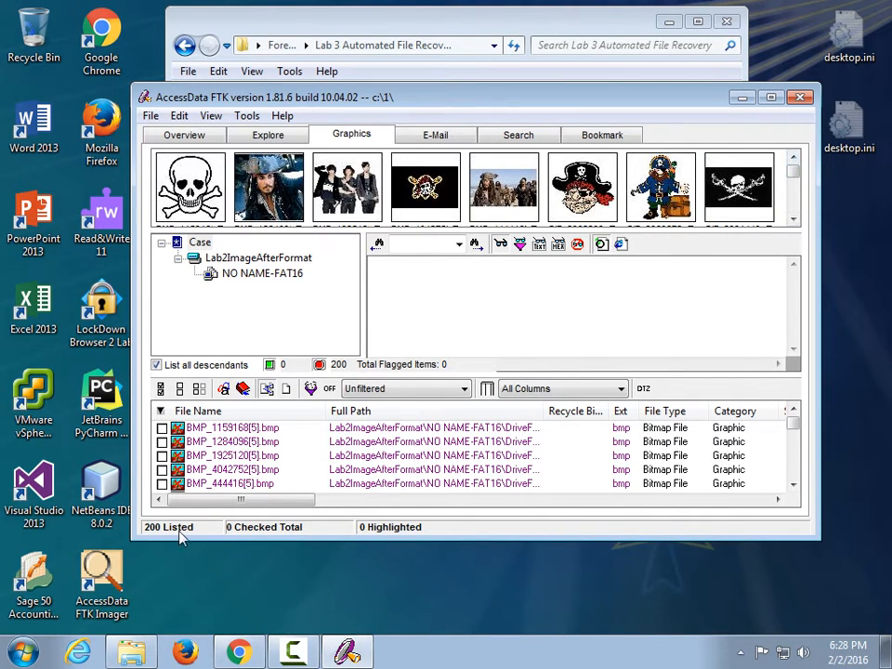
- Maximize the FTK window, enlarge the graphics file list, and preview BMP_1159168[5].bmp
double_click(484, 94)
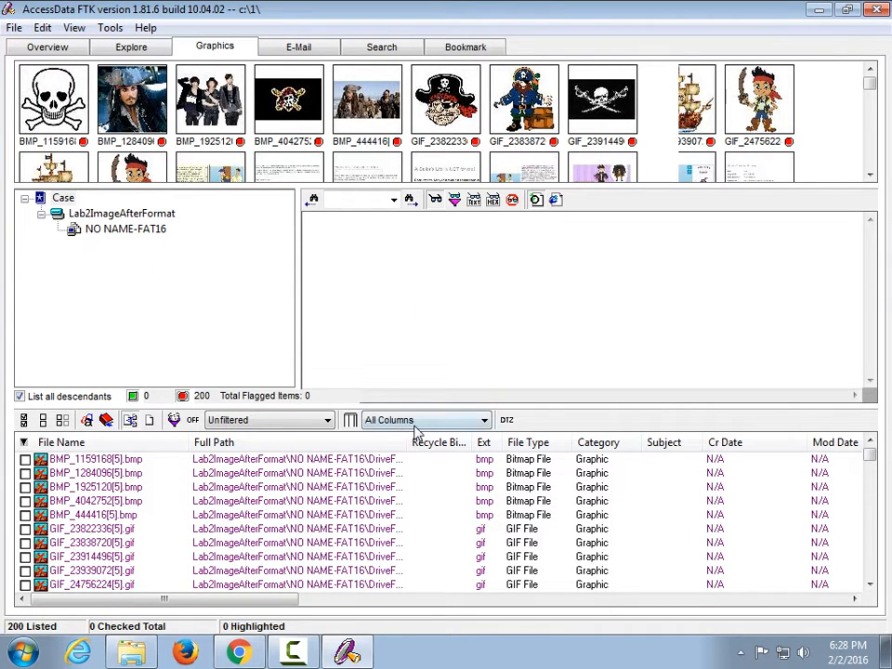
left_click_drag(417, 406, 417, 287)
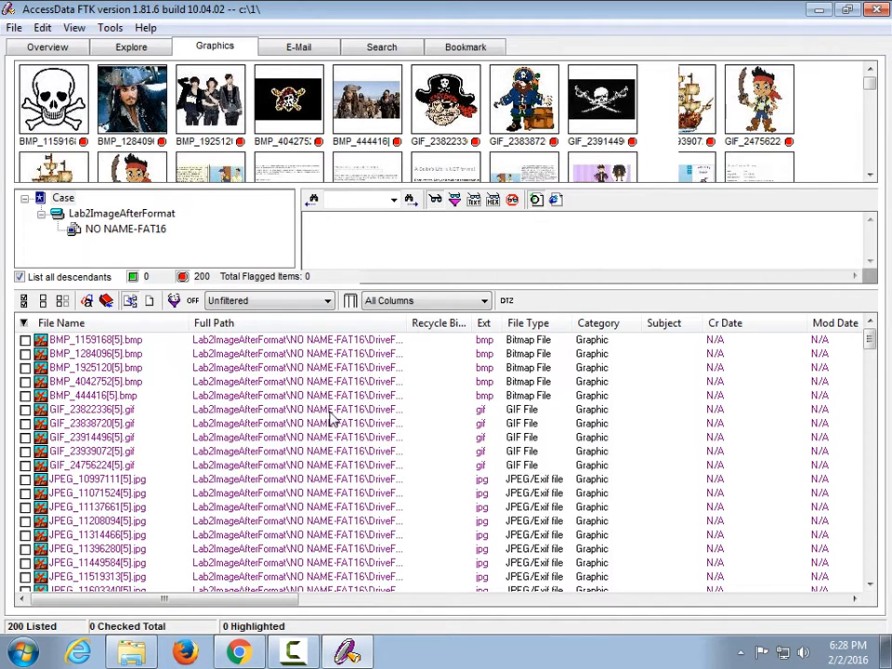
left_click(144, 341)
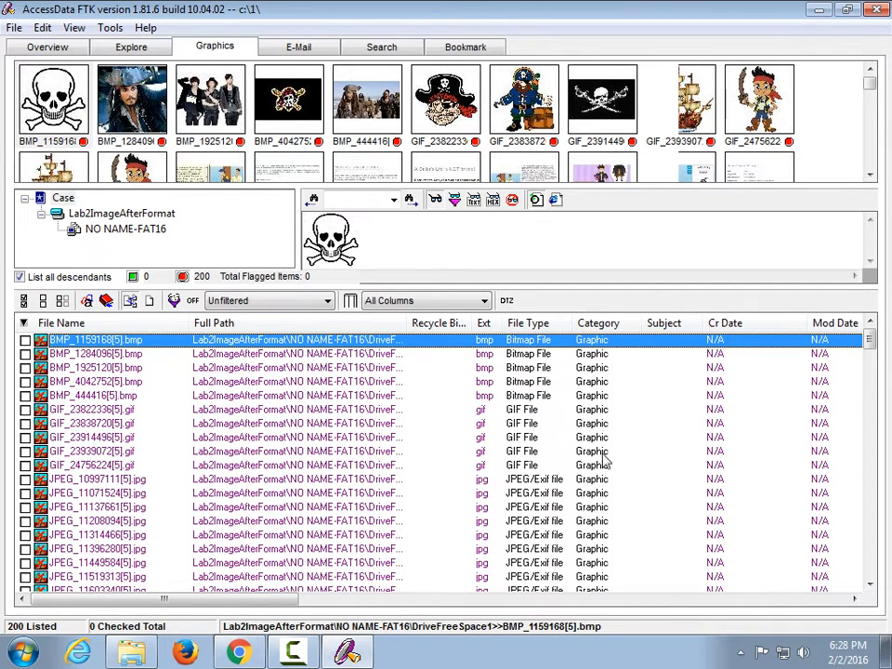
- Examine the graphics list's size, deletion and sector columns, and sort the list by Children in descending order
left_click_drag(271, 602, 535, 596)
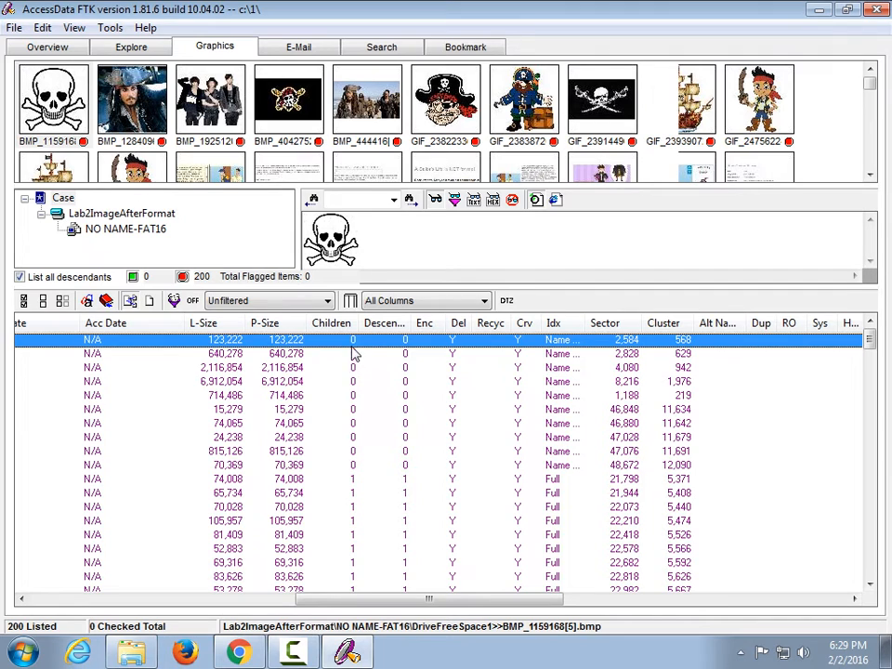
scroll(353, 435, "down", 1)
scroll(353, 435, "down", 6)
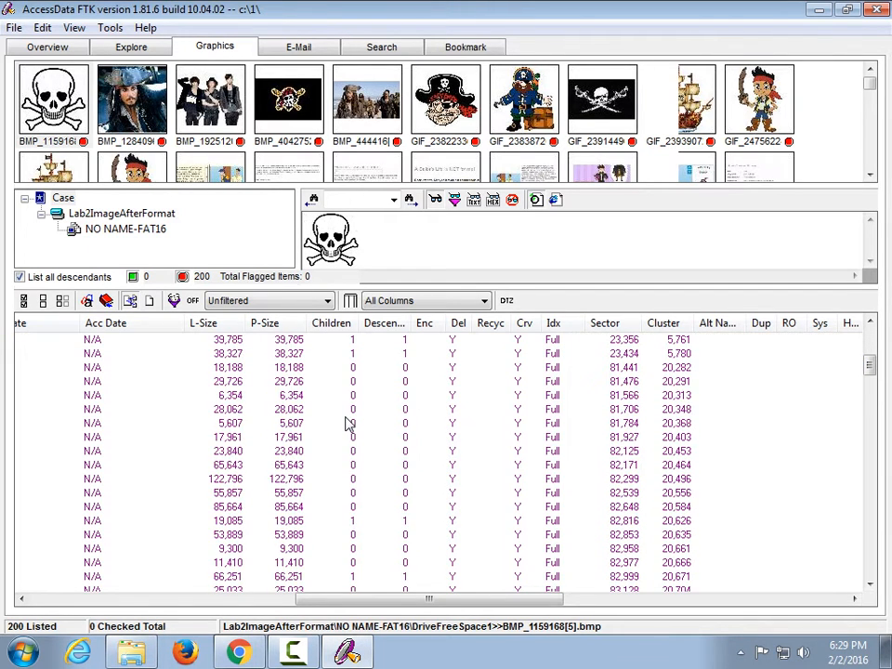
scroll(350, 424, "up", 7)
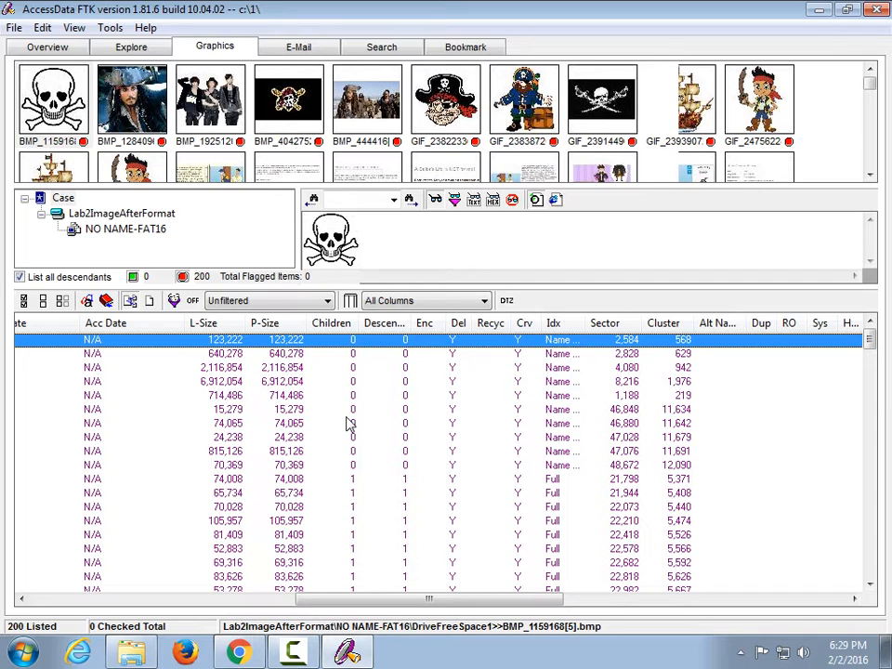
left_click(331, 323)
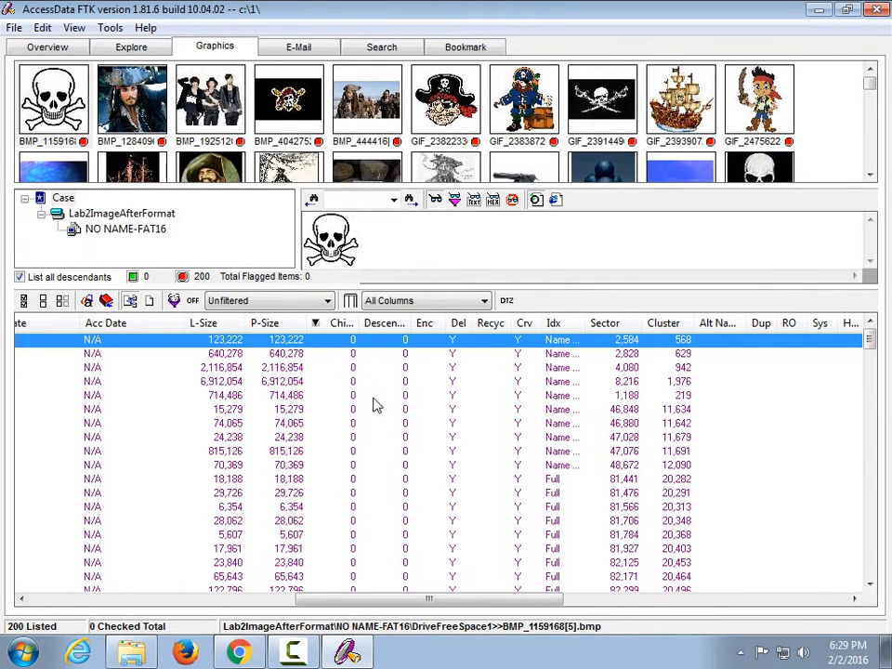
left_click(330, 322)
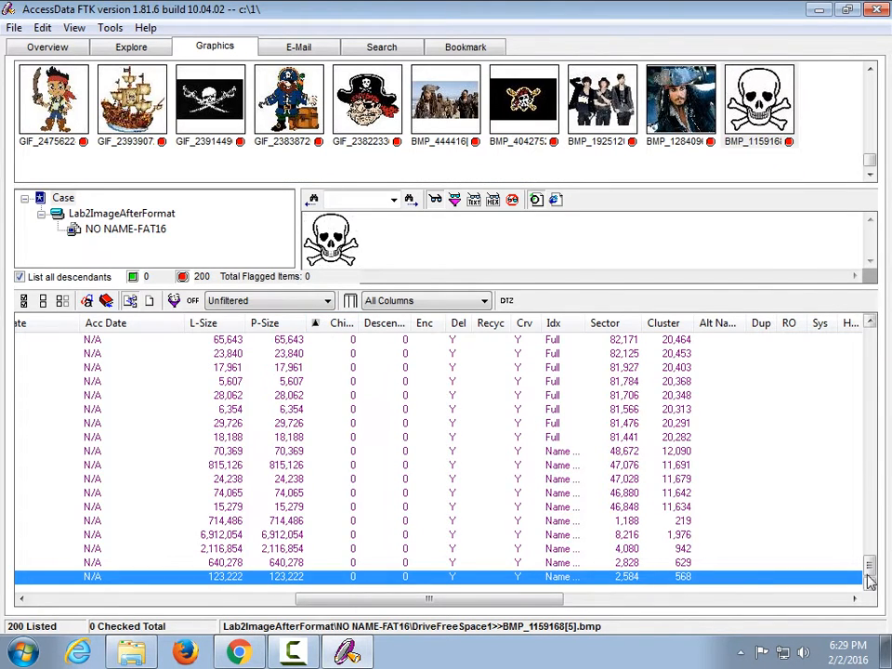
left_click_drag(871, 578, 870, 333)
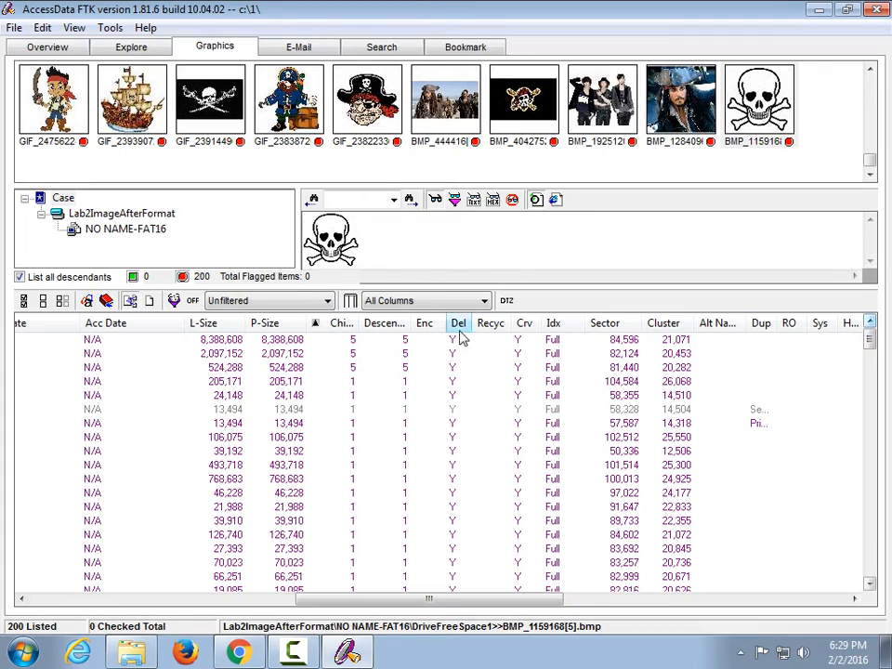
- Select the recovered PowerPoint file OLE_16934912[6] and enlarge the preview area to show its first slide
left_click(295, 340)
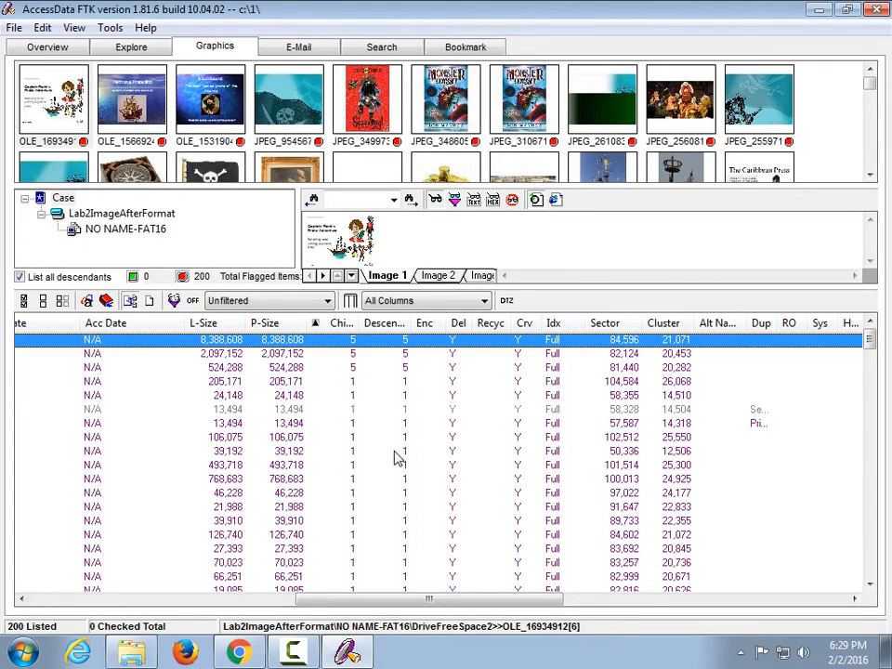
left_click_drag(424, 598, 105, 606)
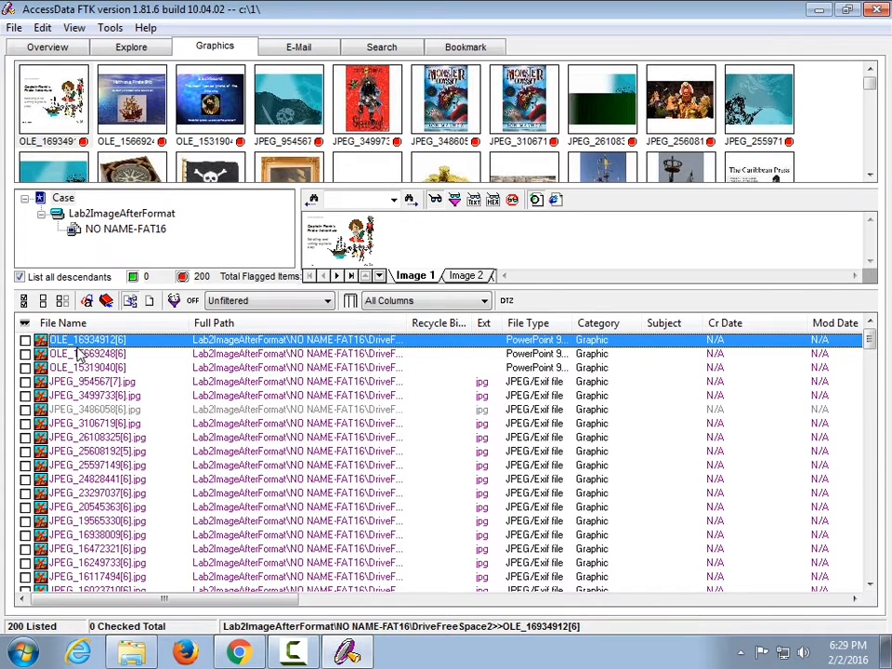
left_click_drag(275, 288, 276, 491)
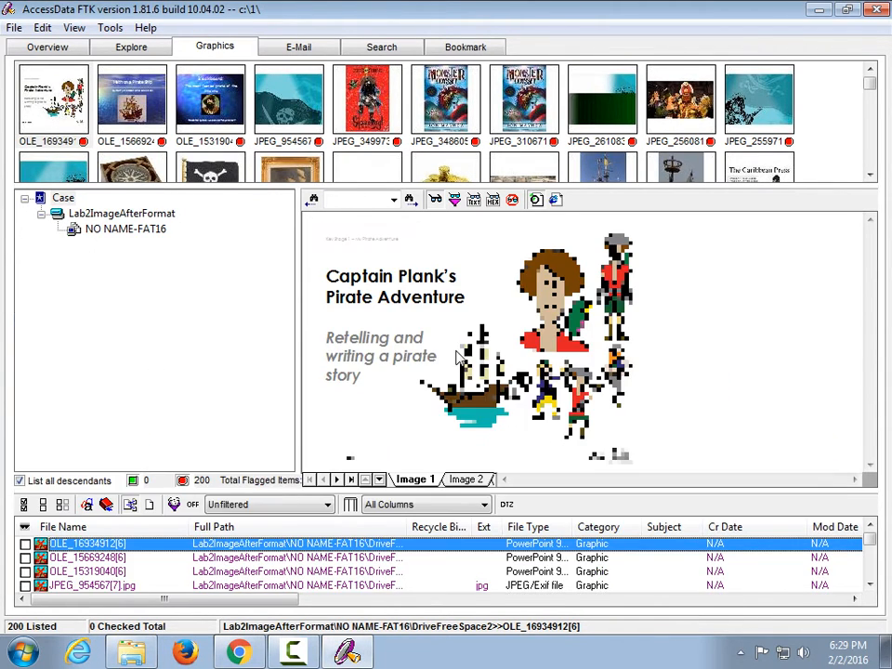
- View slides Image 2, Image 3 and Image 4 in the preview of the recovered presentation
left_click(463, 480)
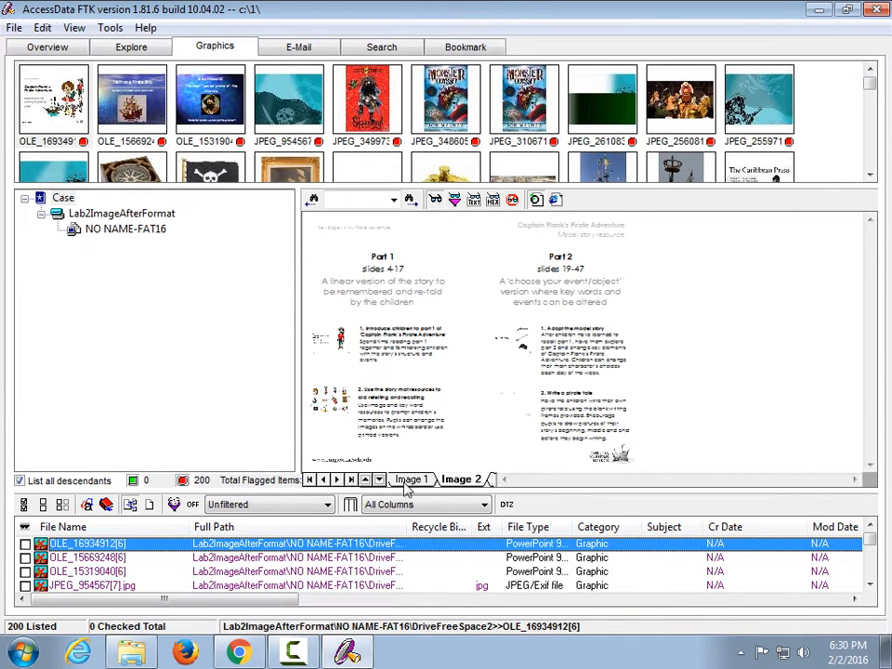
left_click(337, 479)
left_click(338, 480)
left_click(337, 480)
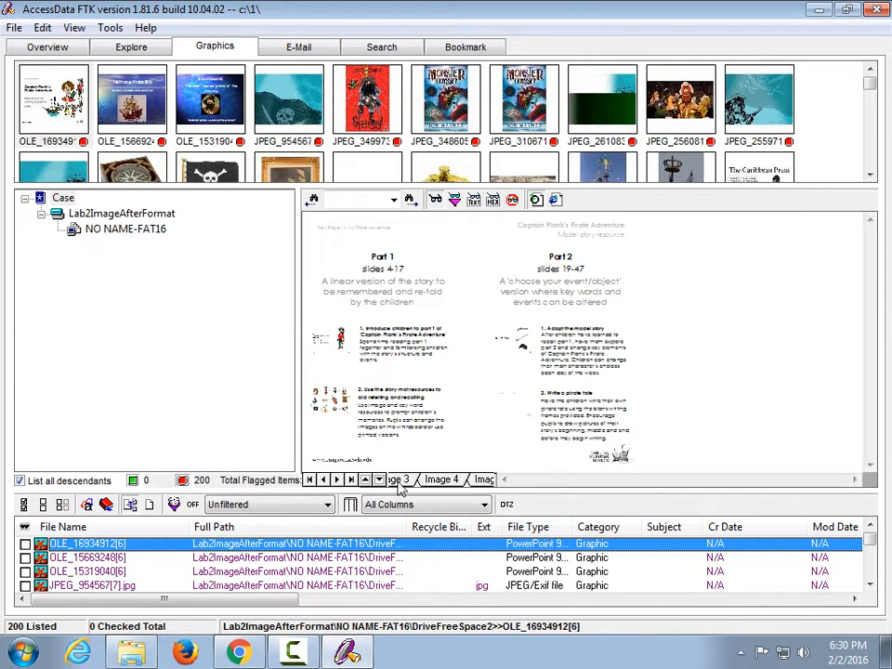
left_click(414, 480)
left_click(470, 480)
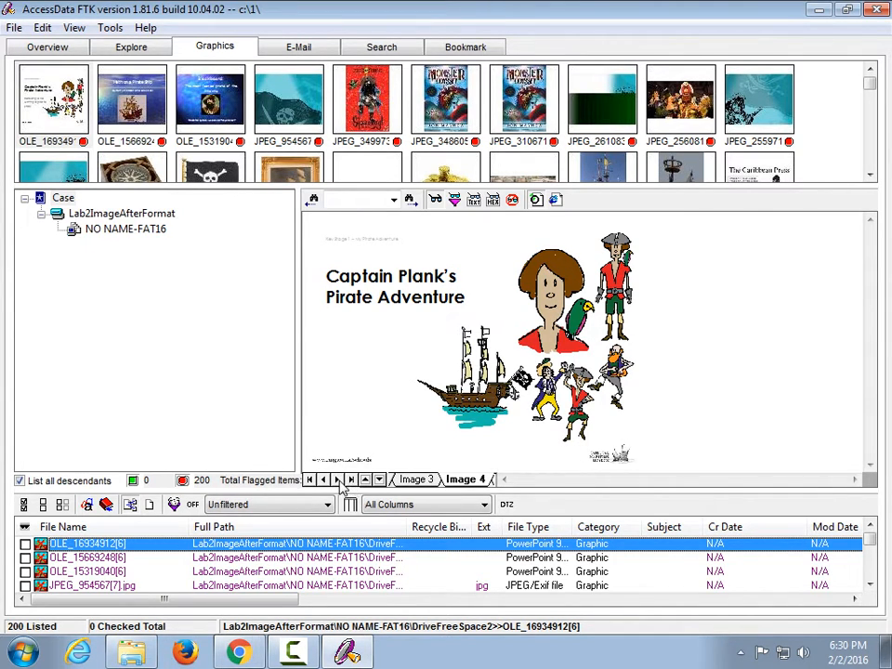
- Page forward through the recovered presentation's remaining slides, one at a time, from Image 5 to Image 42
left_click(379, 480)
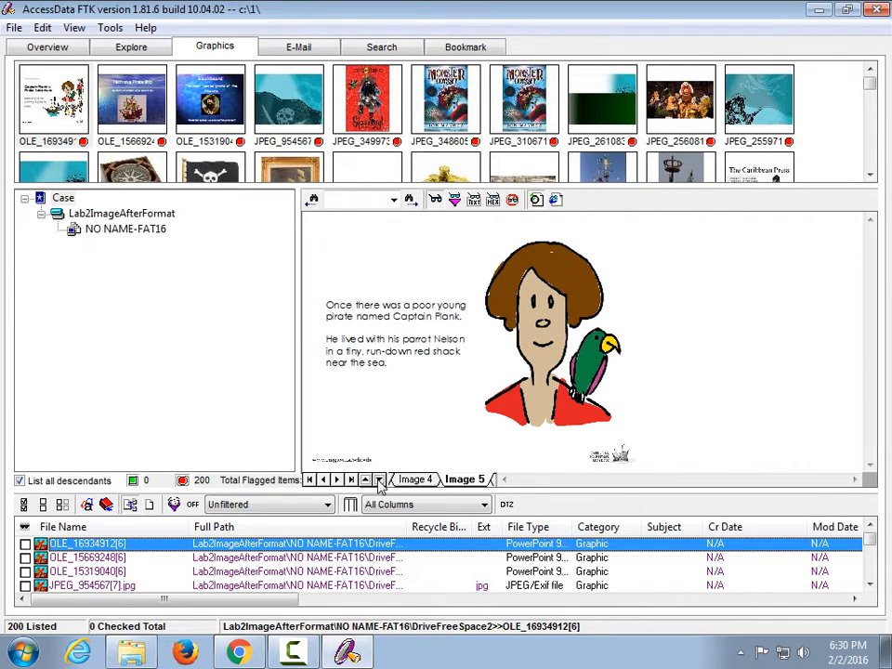
left_click(380, 480)
left_click(380, 480)
left_click(379, 479)
left_click(380, 480)
left_click(379, 480)
left_click(380, 480)
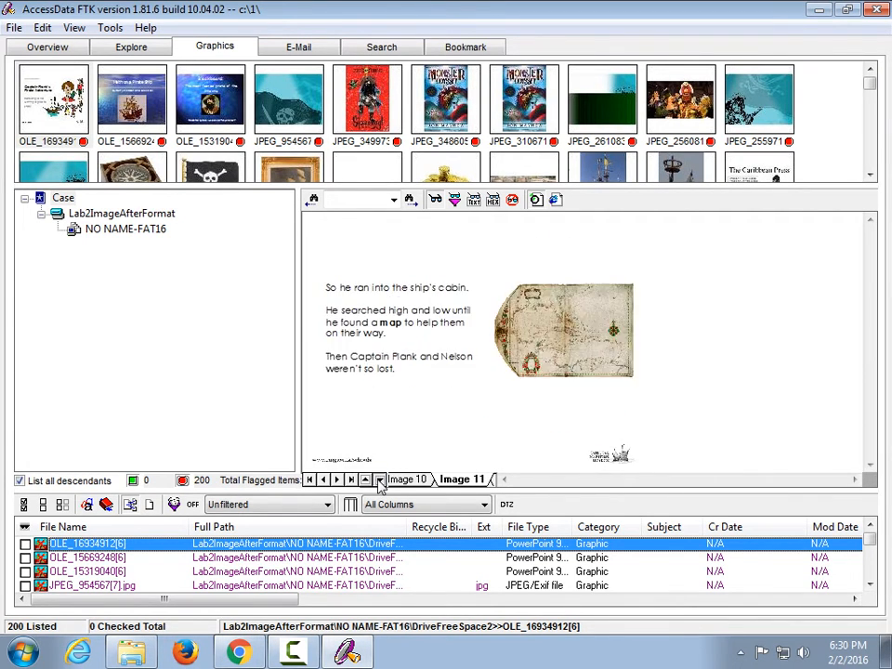
left_click(380, 479)
left_click(379, 480)
left_click(380, 480)
left_click(379, 480)
left_click(379, 479)
left_click(379, 479)
left_click(379, 479)
left_click(380, 480)
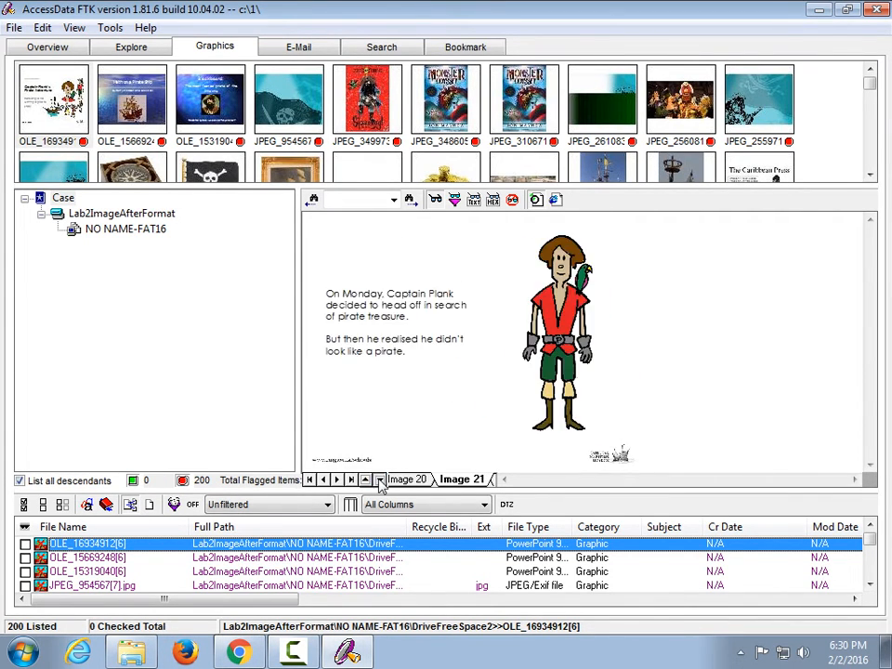
left_click(379, 480)
left_click(379, 480)
left_click(380, 479)
left_click(379, 480)
left_click(379, 479)
left_click(379, 480)
left_click(379, 479)
left_click(379, 480)
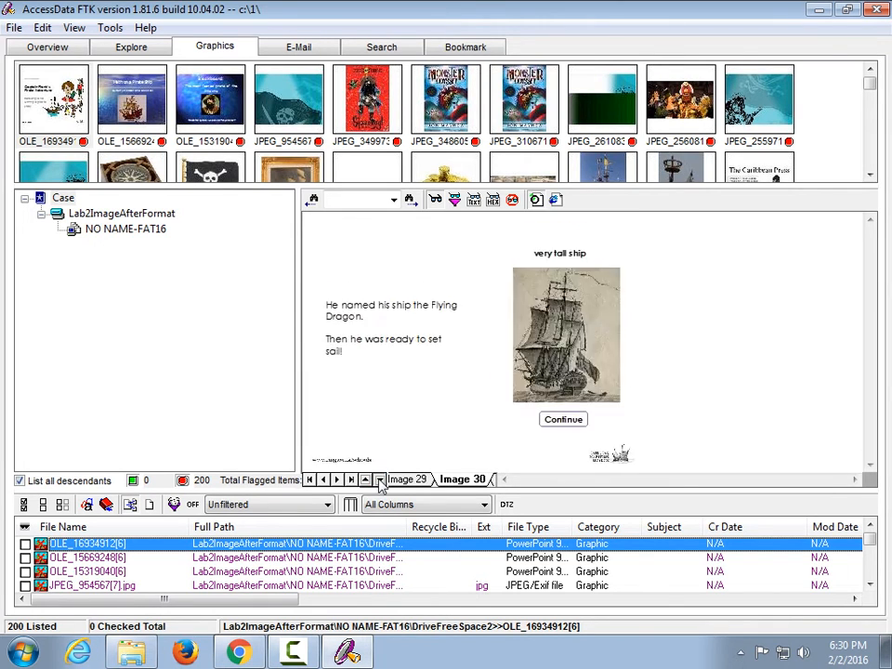
left_click(380, 480)
left_click(379, 480)
left_click(379, 479)
left_click(379, 479)
left_click(379, 480)
left_click(379, 480)
left_click(379, 480)
left_click(379, 480)
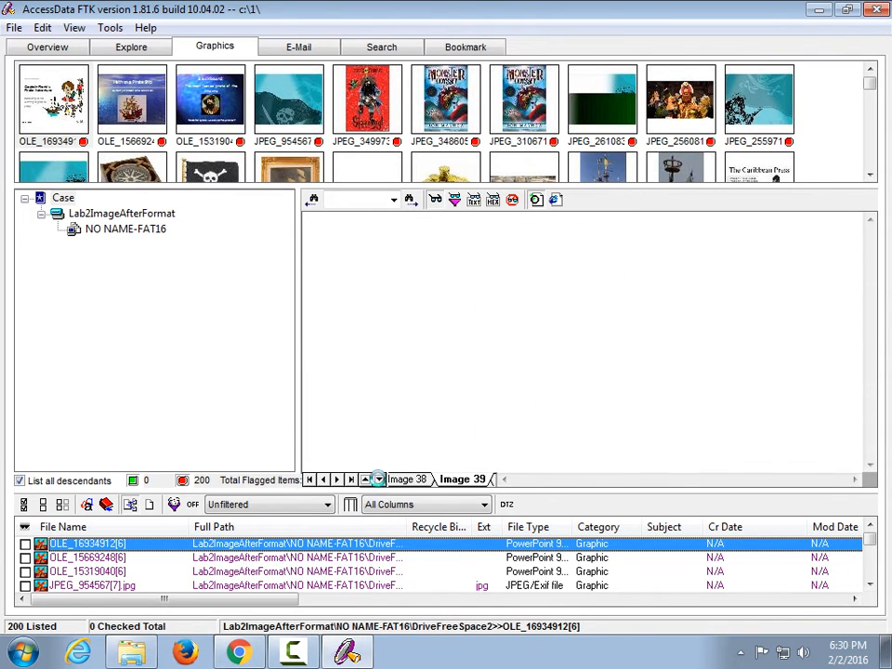
left_click(379, 480)
left_click(380, 480)
left_click(379, 480)
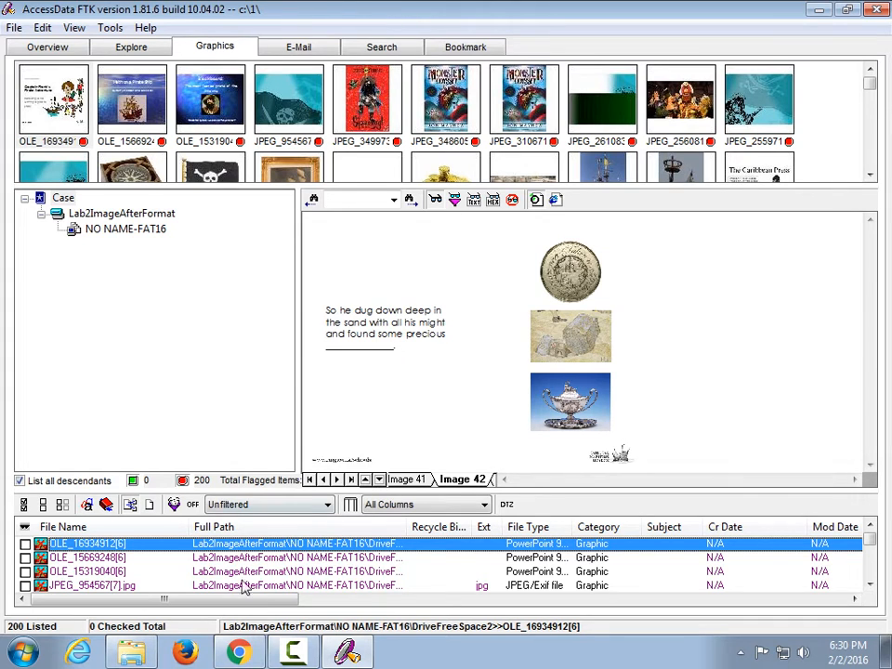
- Widen the graphics list's Header column to show full values and compare the file signatures of the recovered files
left_click_drag(240, 600, 478, 599)
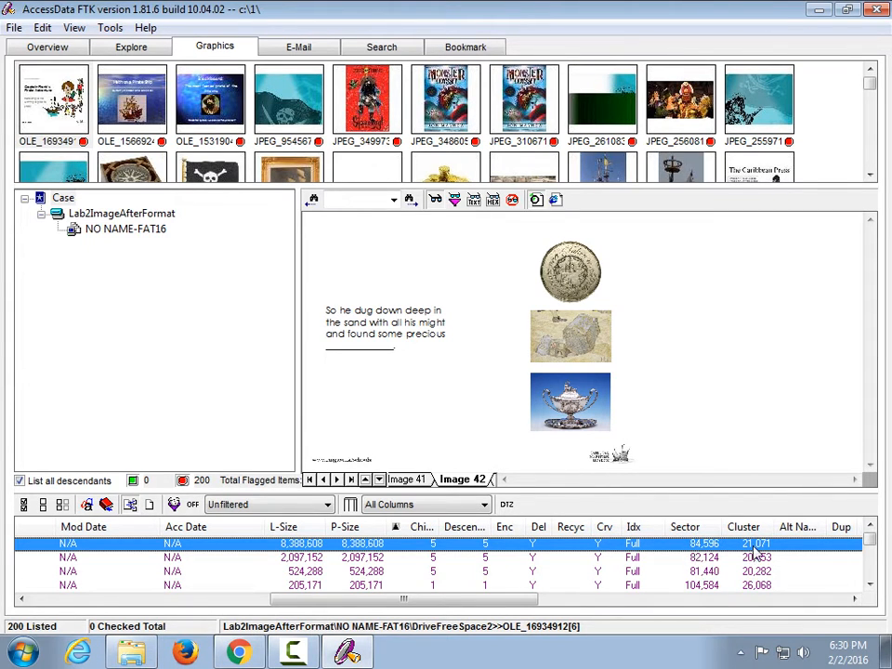
left_click_drag(508, 600, 625, 606)
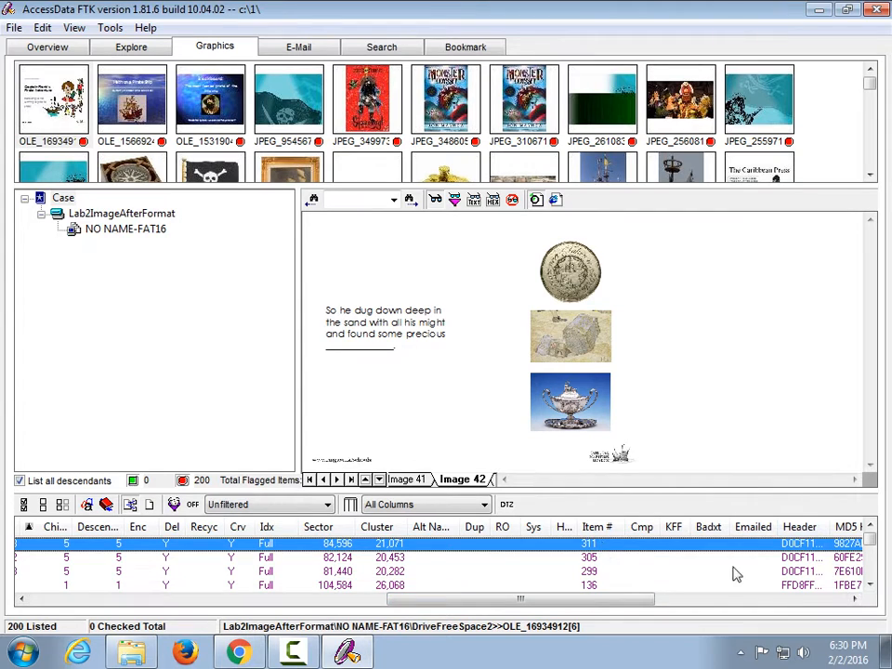
left_click_drag(587, 603, 699, 614)
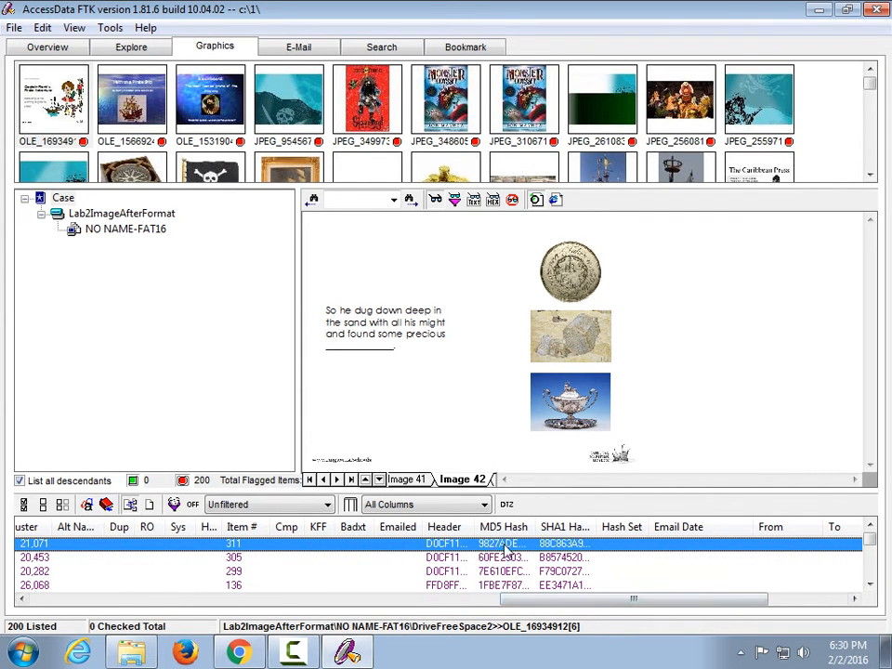
left_click_drag(476, 527, 638, 526)
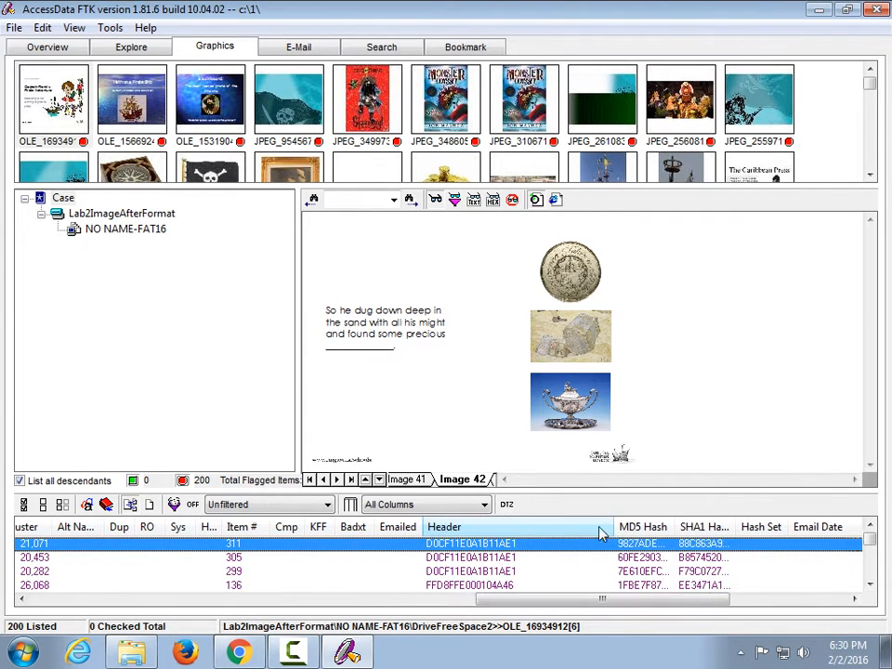
left_click(599, 528)
scroll(526, 577, "down", 15)
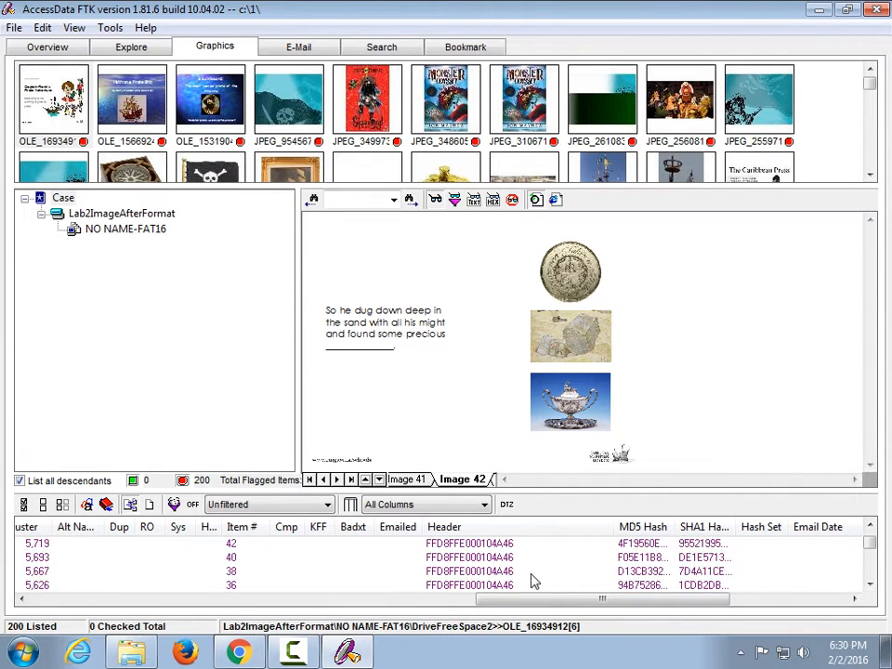
scroll(534, 581, "down", 10)
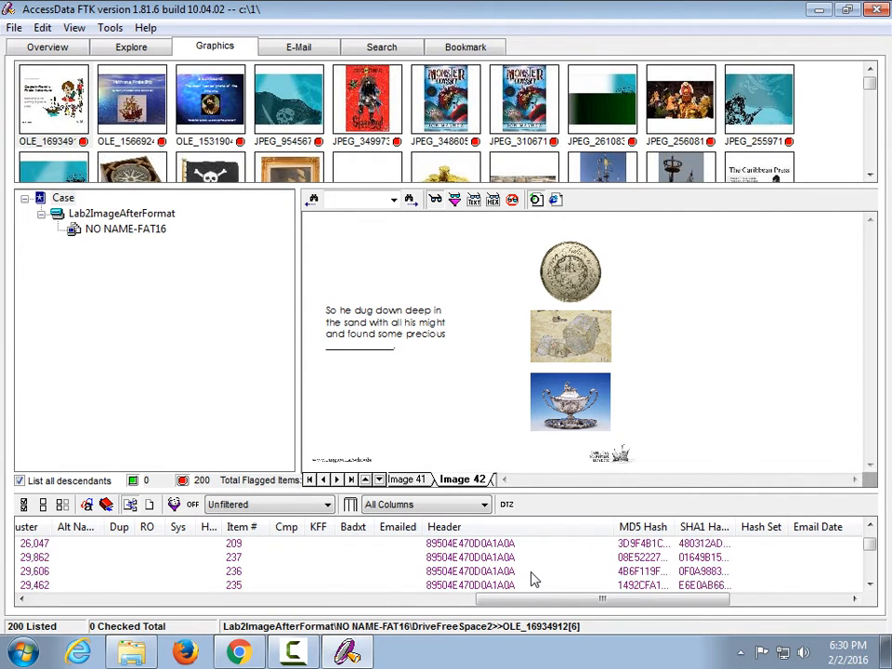
scroll(553, 613, "up", 1)
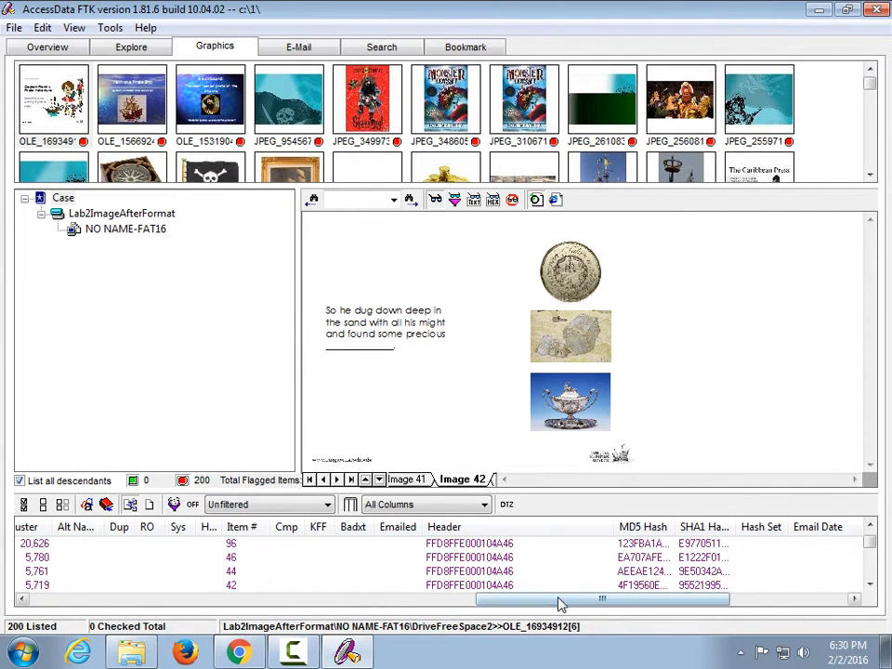
- Examine the Children and Descendants columns down the graphics list and compare them with the files' Header values
left_click_drag(561, 601, 399, 598)
scroll(255, 547, "up", 2)
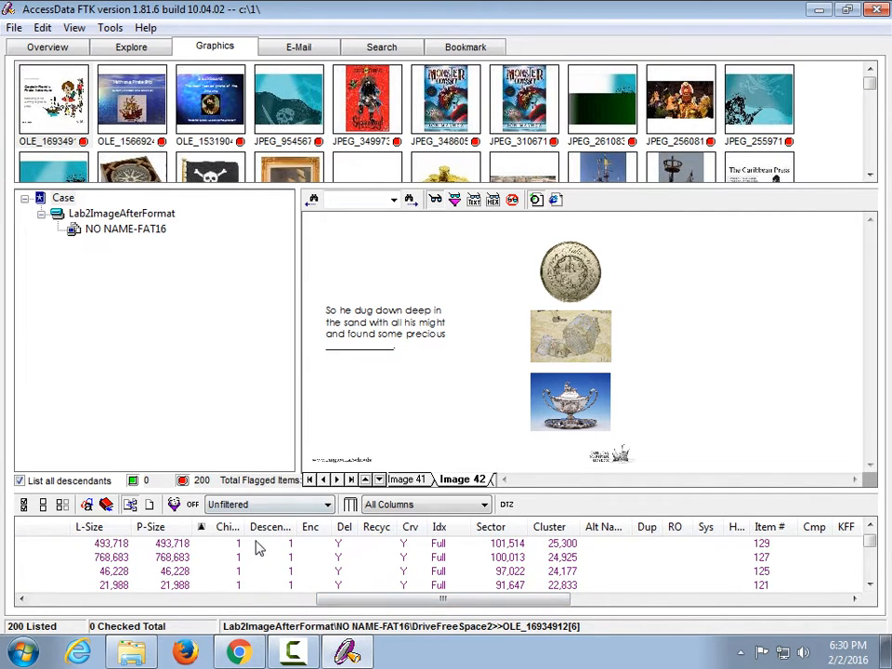
scroll(253, 555, "down", 3)
scroll(249, 555, "down", 8)
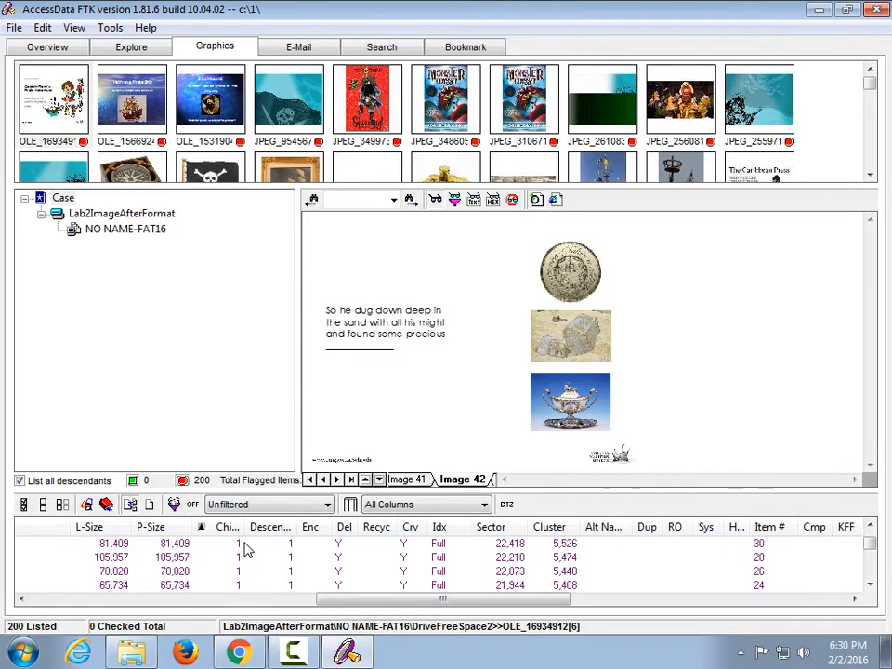
scroll(266, 567, "down", 5)
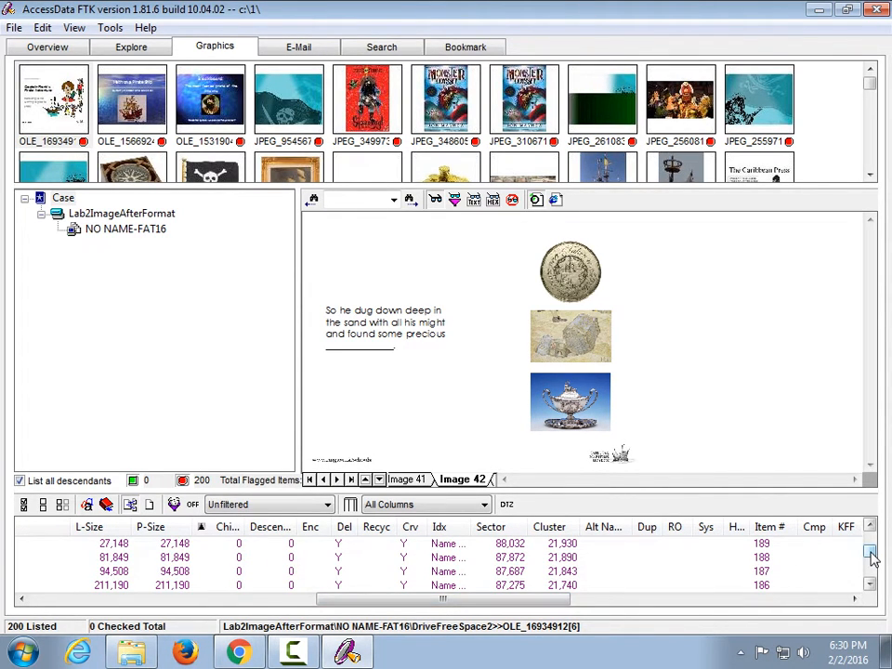
left_click_drag(872, 553, 870, 528)
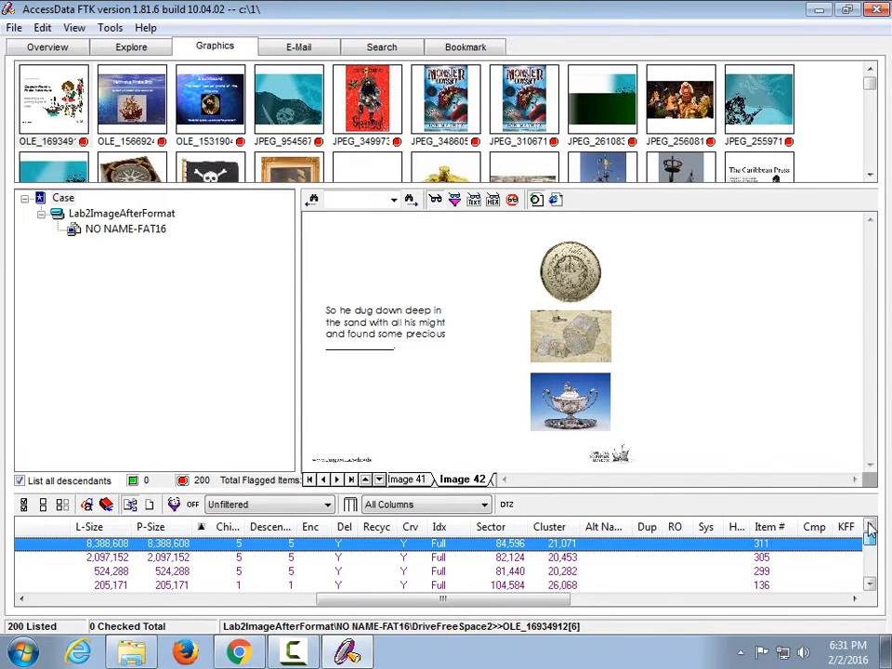
left_click_drag(534, 604, 666, 600)
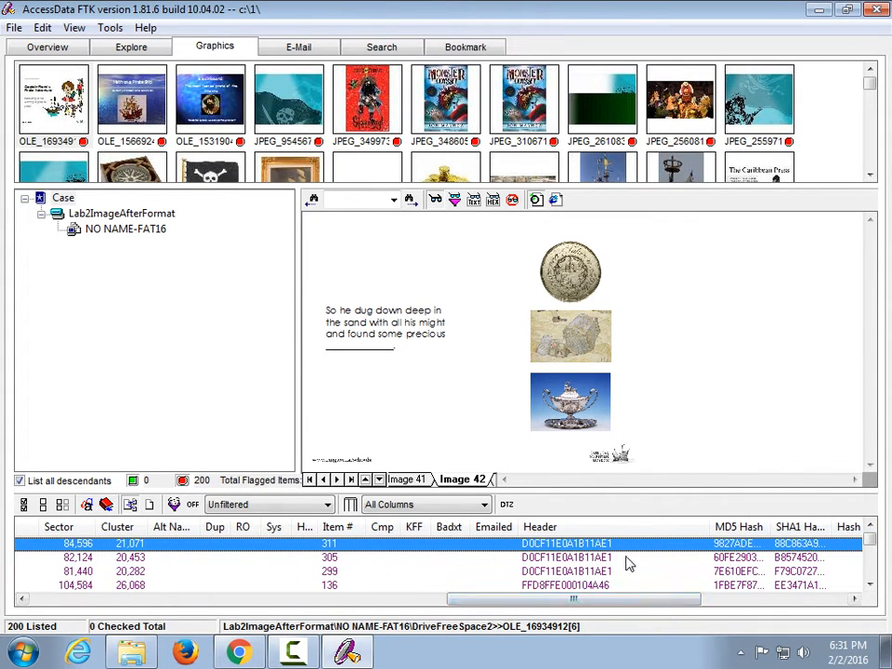
scroll(617, 568, "down", 10)
scroll(617, 571, "down", 2)
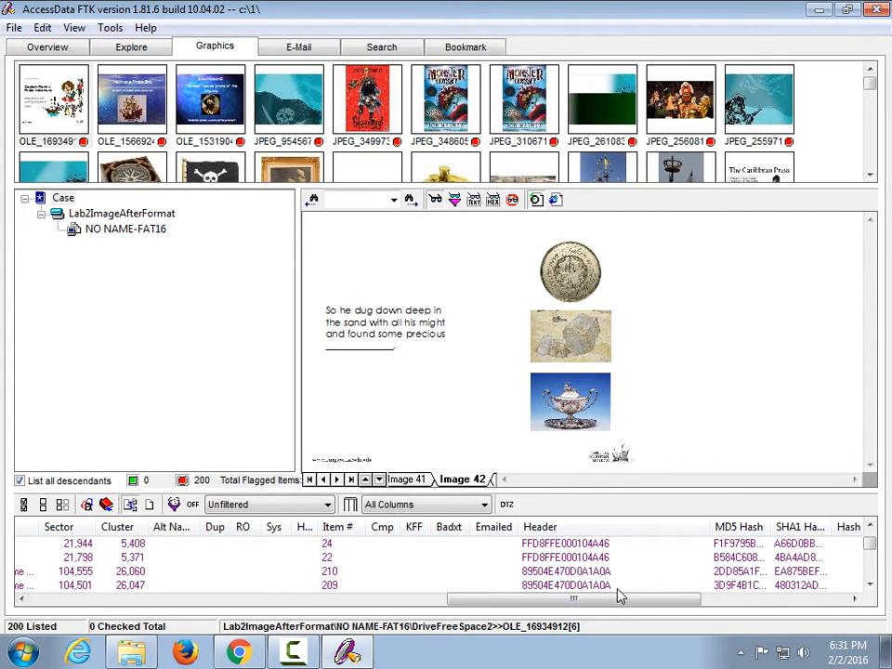
- Widen the MD5 Hash column to read the hashes, and examine the SHA1, hash set and e-mail columns
left_click_drag(617, 602, 739, 603)
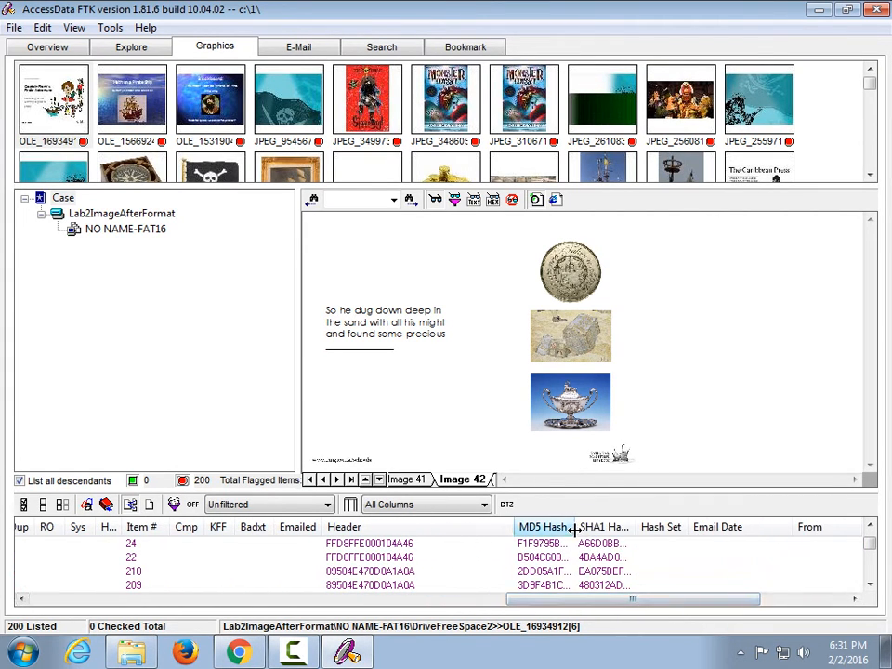
left_click_drag(576, 527, 733, 527)
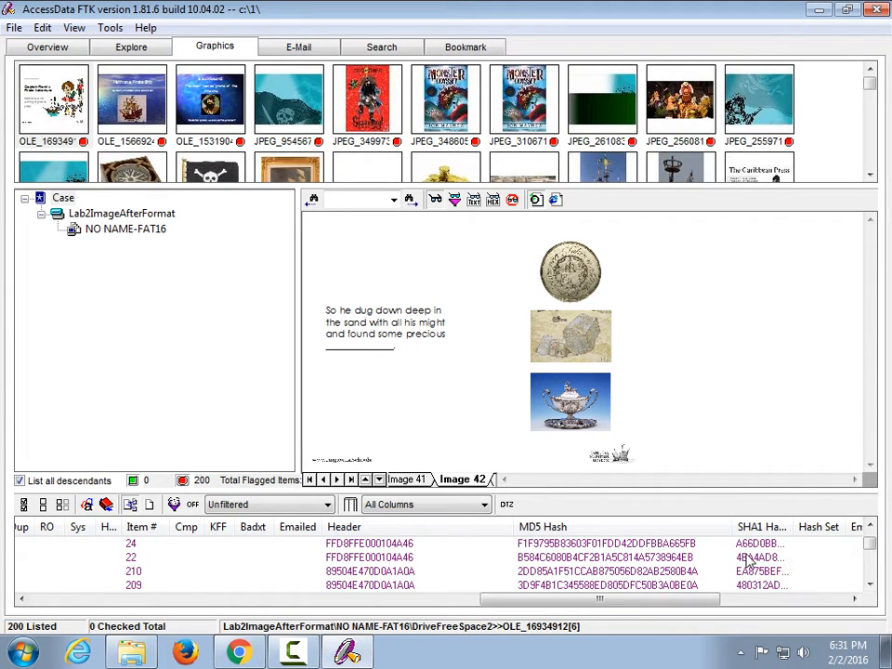
left_click_drag(728, 527, 648, 527)
left_click_drag(651, 602, 743, 606)
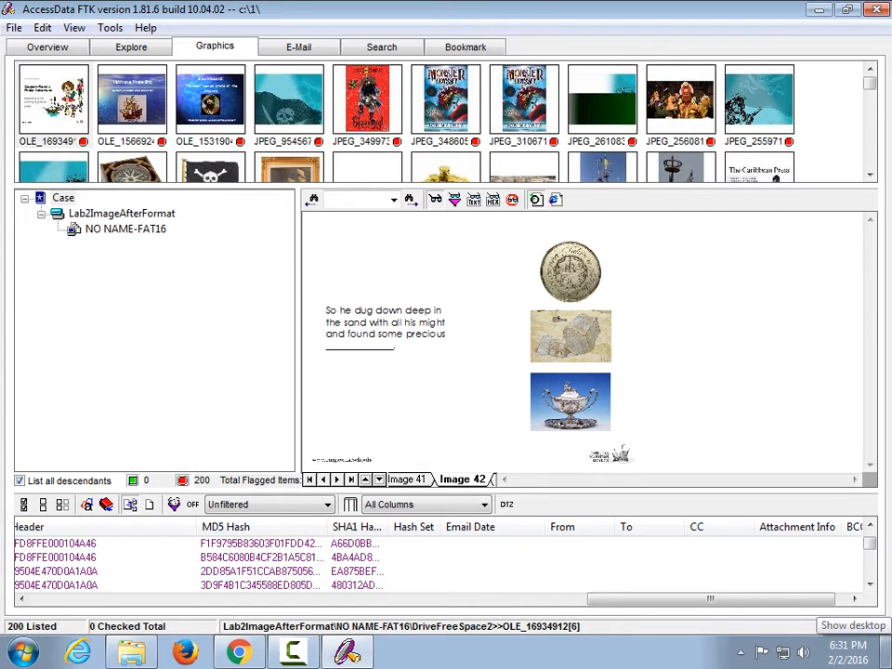
scroll(446, 565, "down", 1)
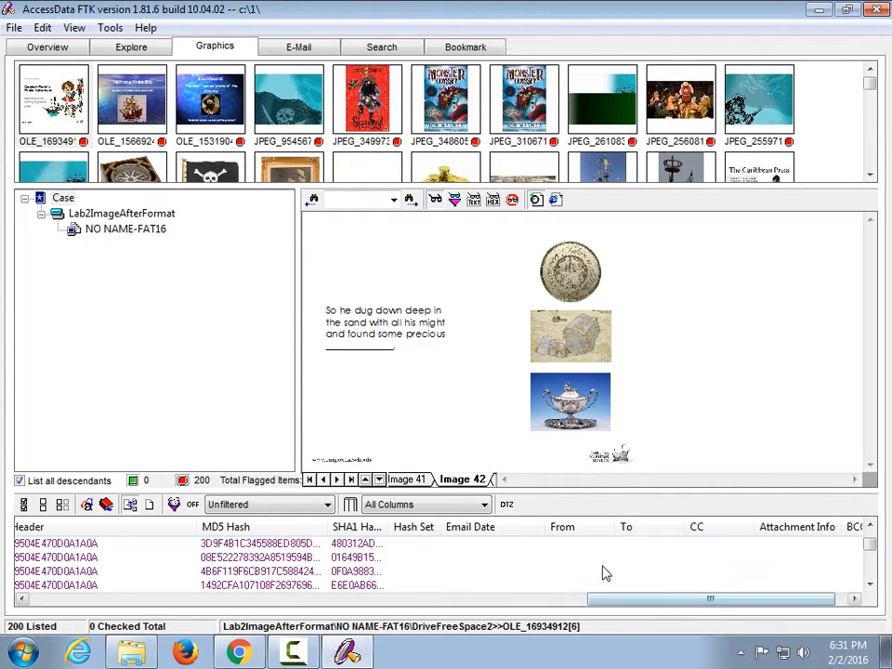
left_click_drag(627, 599, 126, 609)
scroll(562, 586, "down", 6)
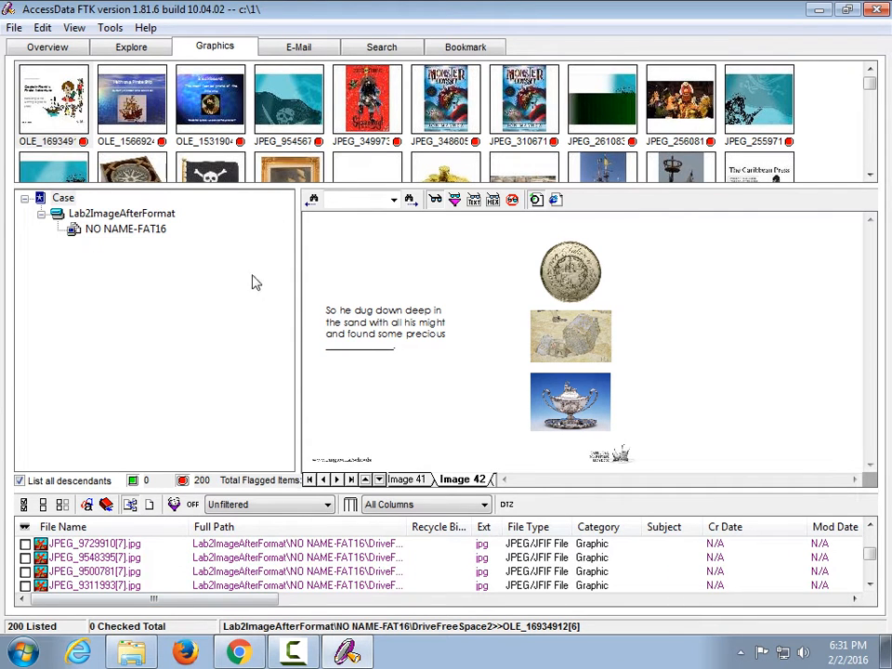
- Add the indexed word "pirate" as a search item in the indexed search and select it
left_click(379, 49)
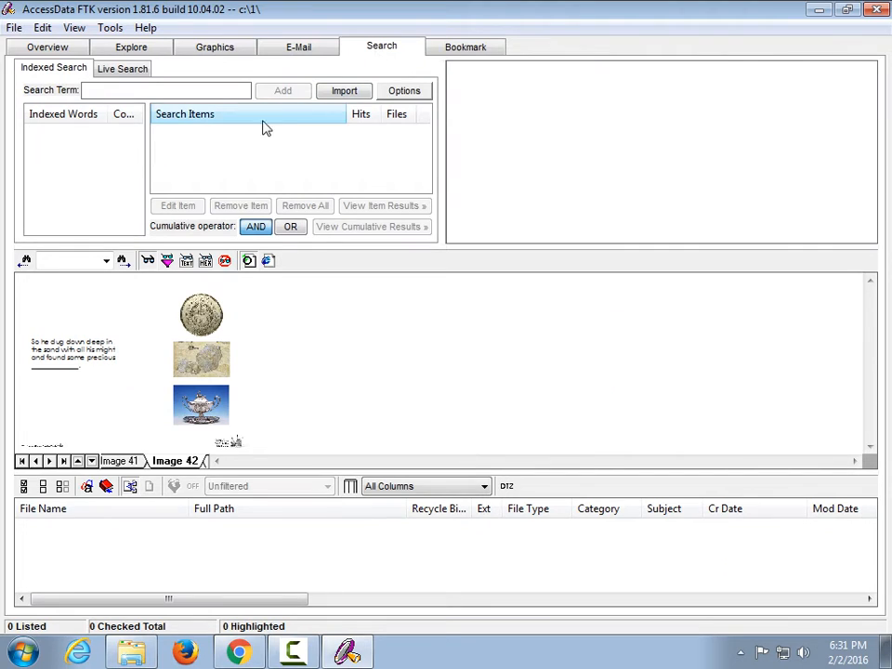
left_click(130, 88)
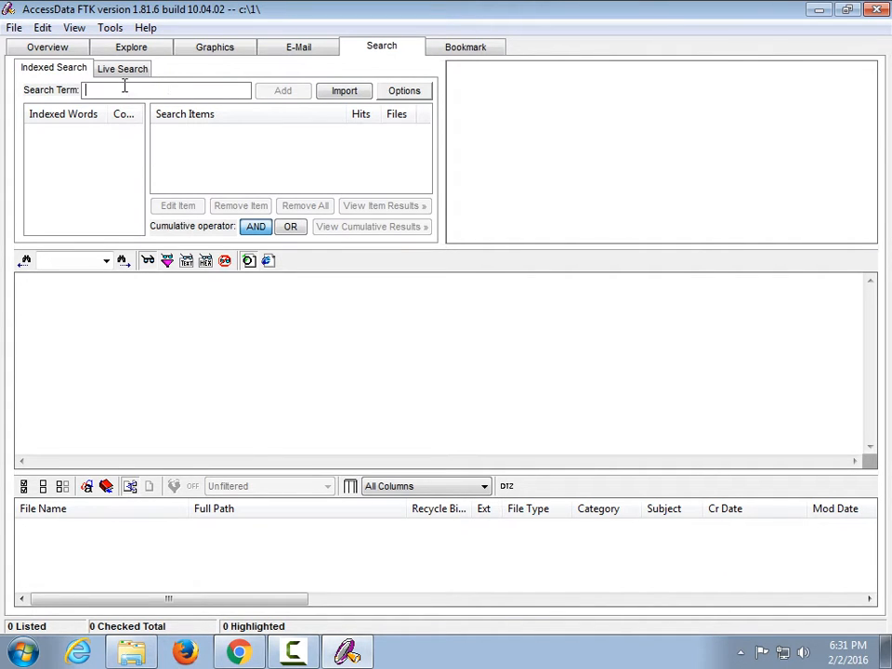
type("pirate")
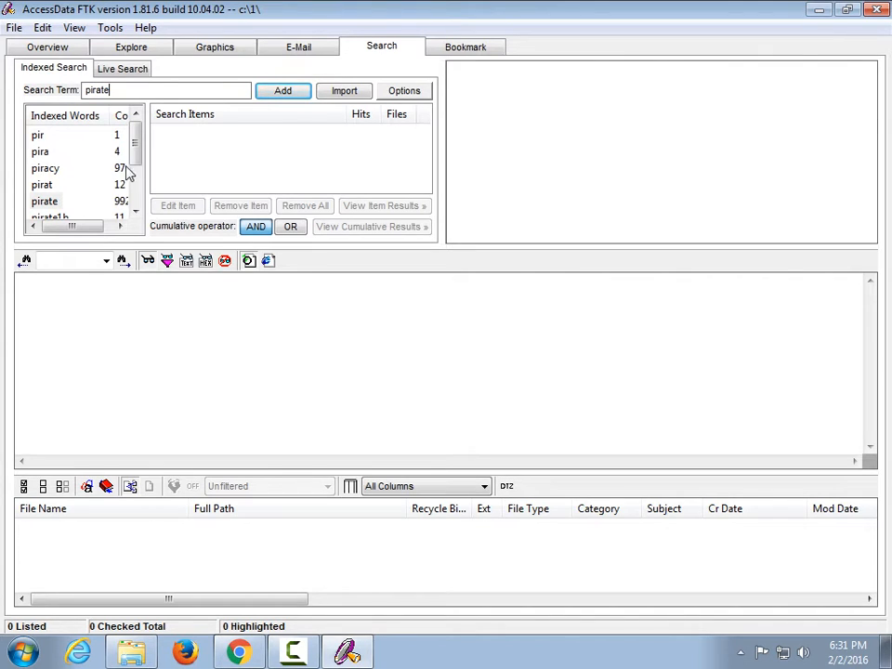
left_click(51, 202)
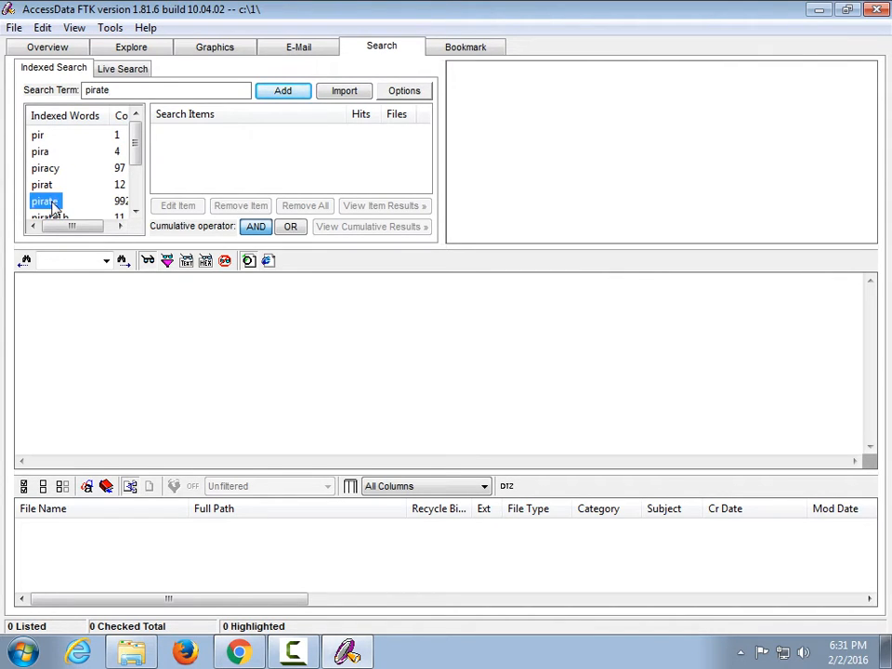
left_click(283, 93)
left_click(180, 139)
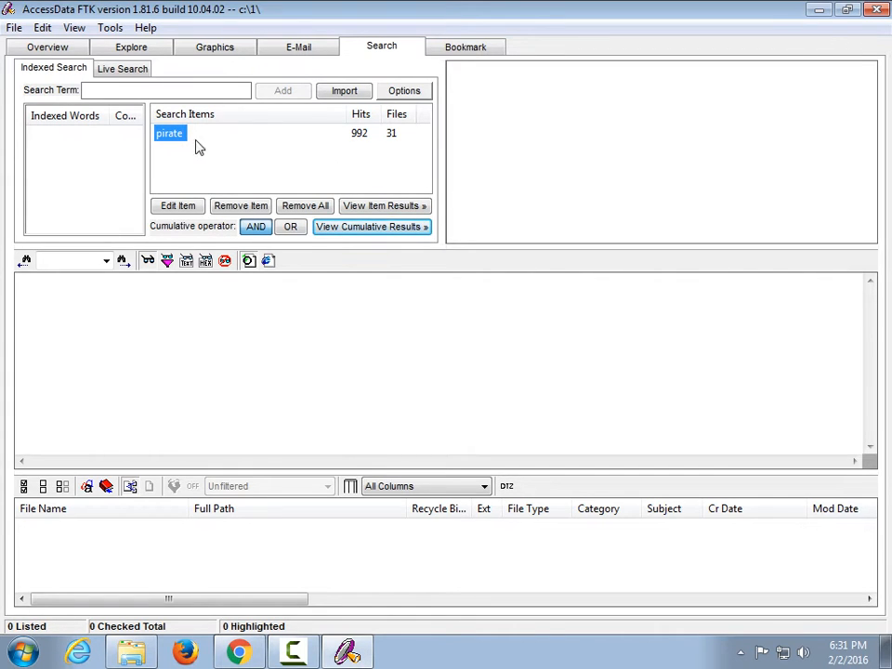
- View the "pirate" item results across all files, limit DriveFreeSpace3 to its first 200 hits, and expand the query
left_click(369, 206)
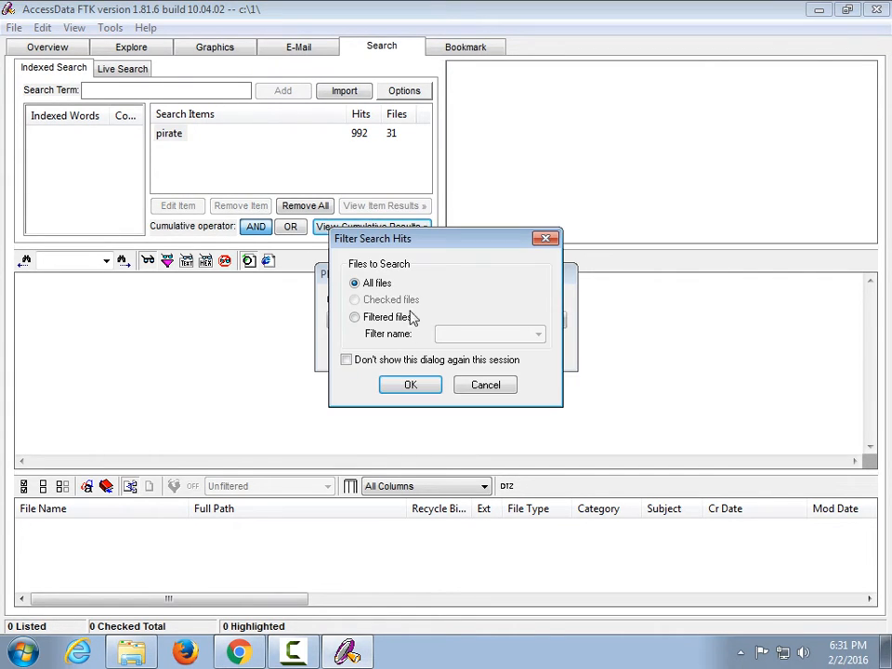
left_click(411, 384)
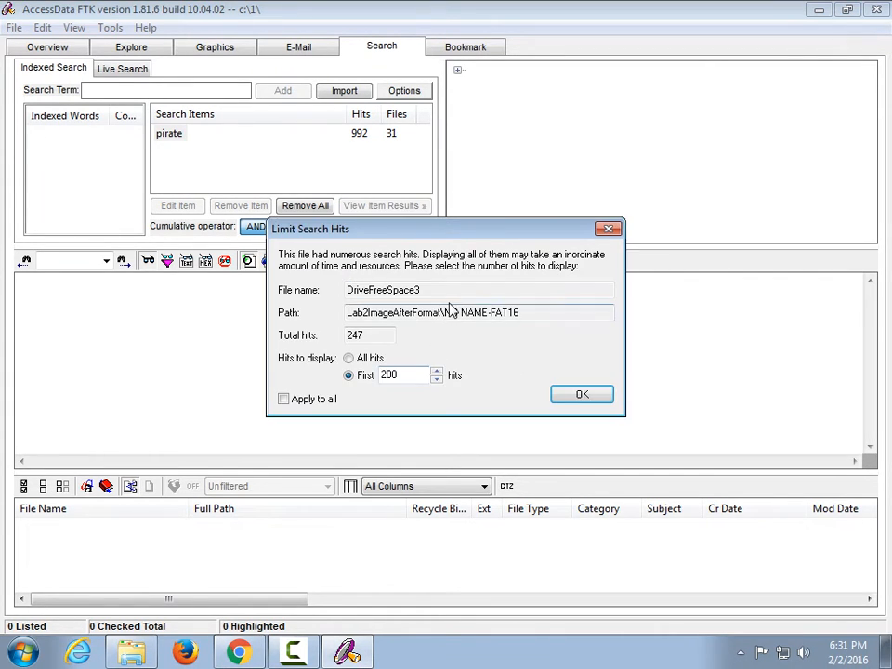
left_click(578, 396)
left_click(457, 71)
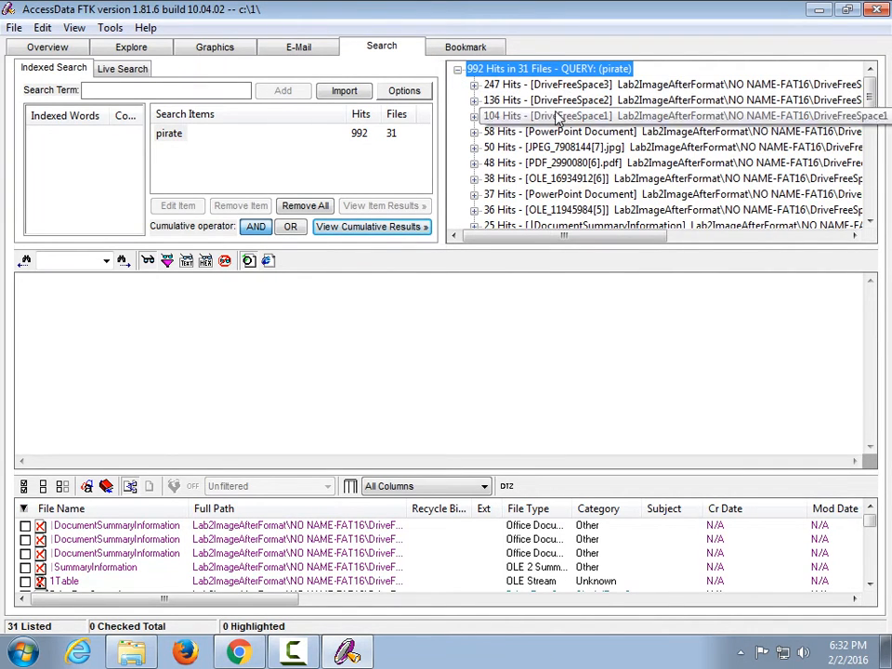
- Preview the files containing "pirate" hits one by one, from JPEG_7908144[7].jpg to PDF_919552[6].pdf
left_click(523, 147)
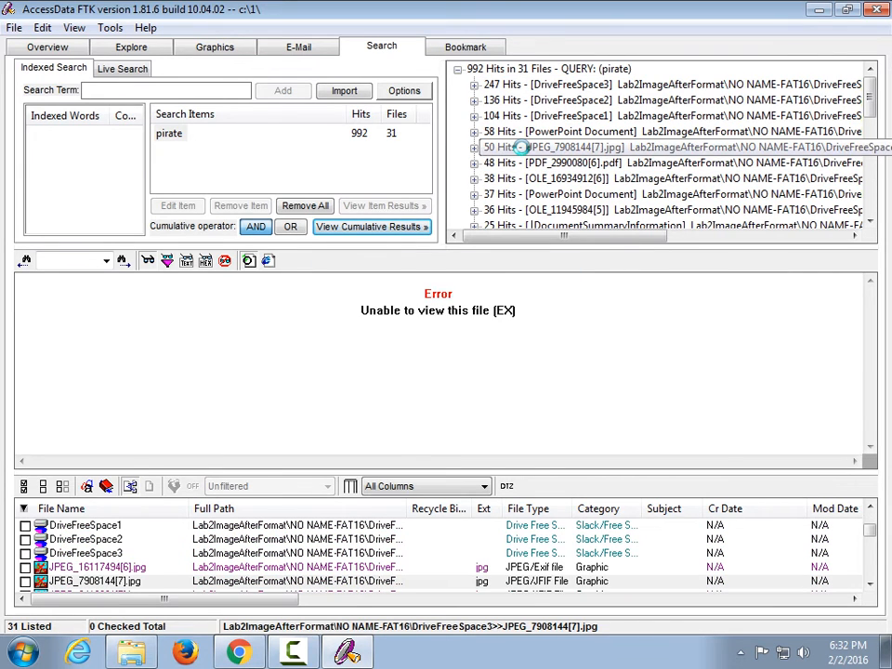
key("Down")
key("Down")
key("Down")
key("Down")
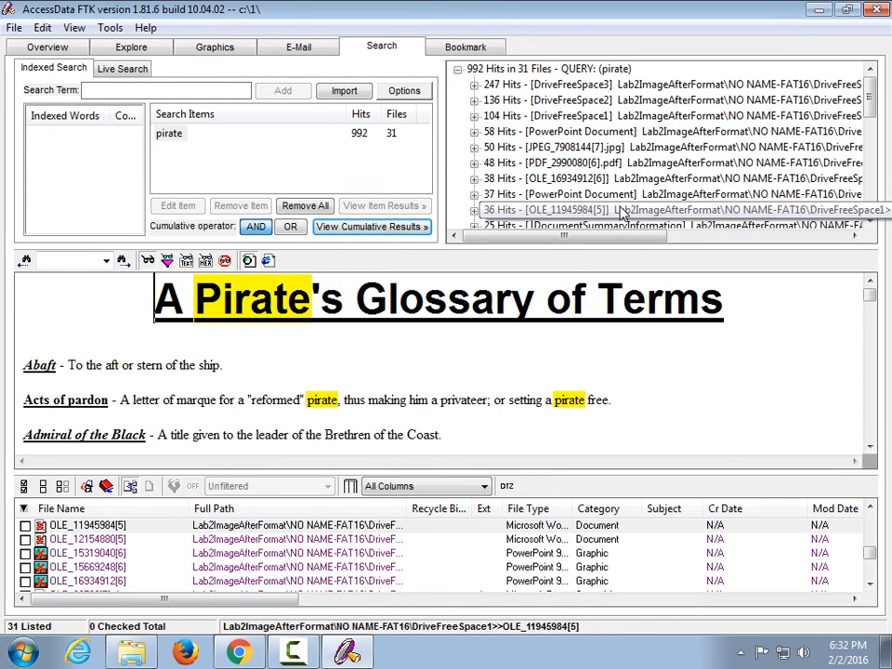
key("Down")
key("Down")
key("Down")
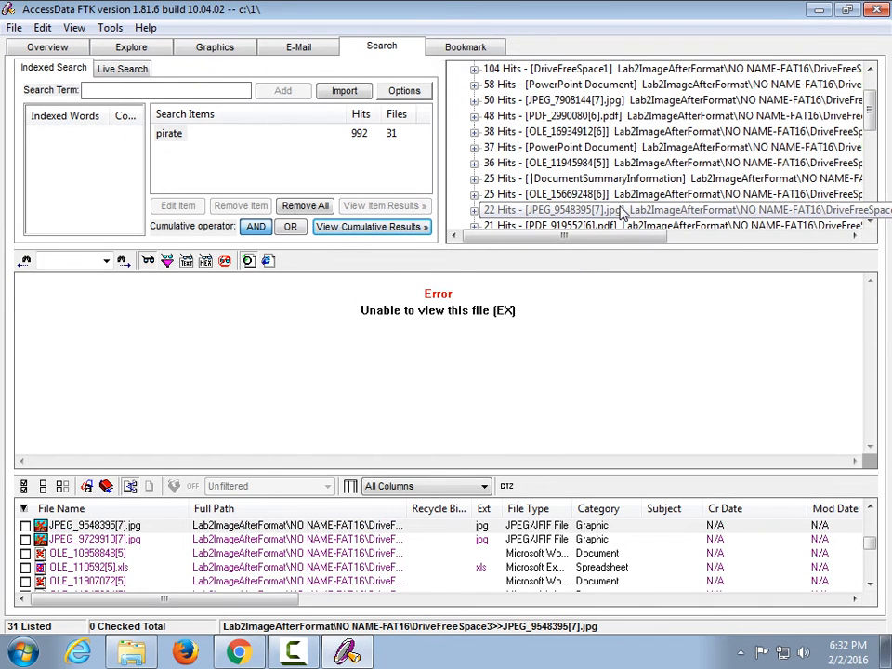
key("Down")
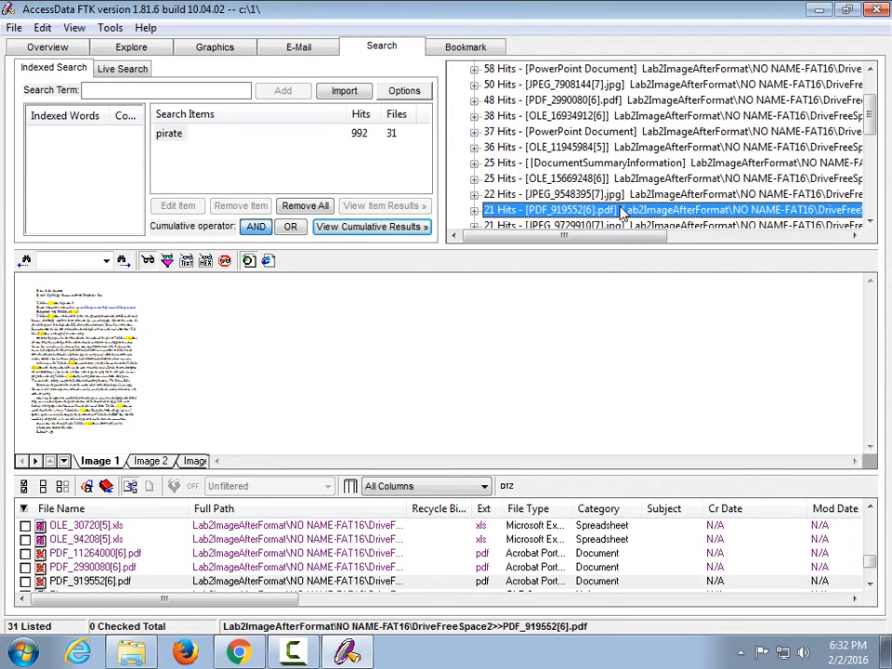
- Look up "car" among the indexed search words, and view the case's bookmarks
left_click(138, 90)
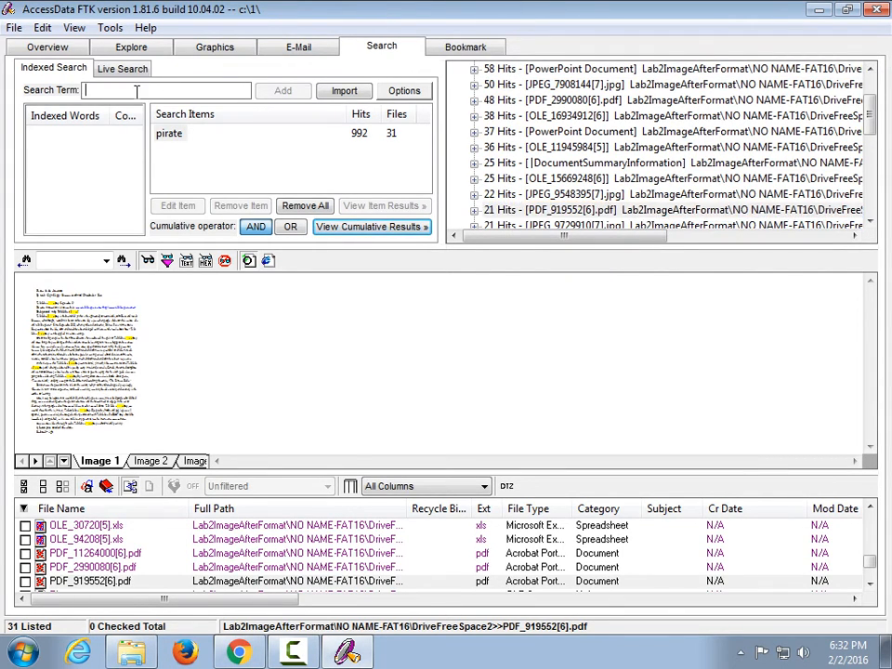
type("car")
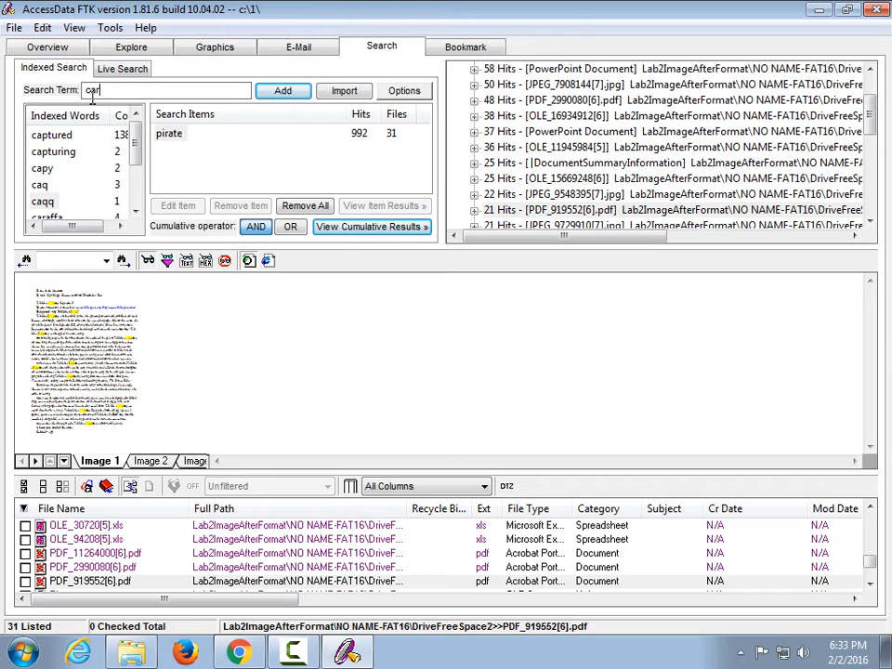
left_click(455, 50)
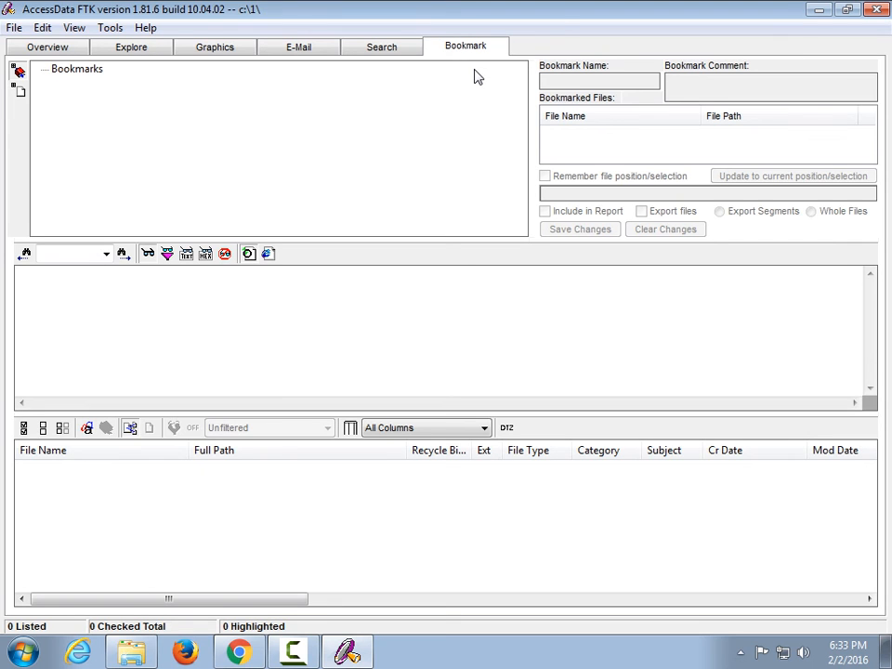
left_click(395, 44)
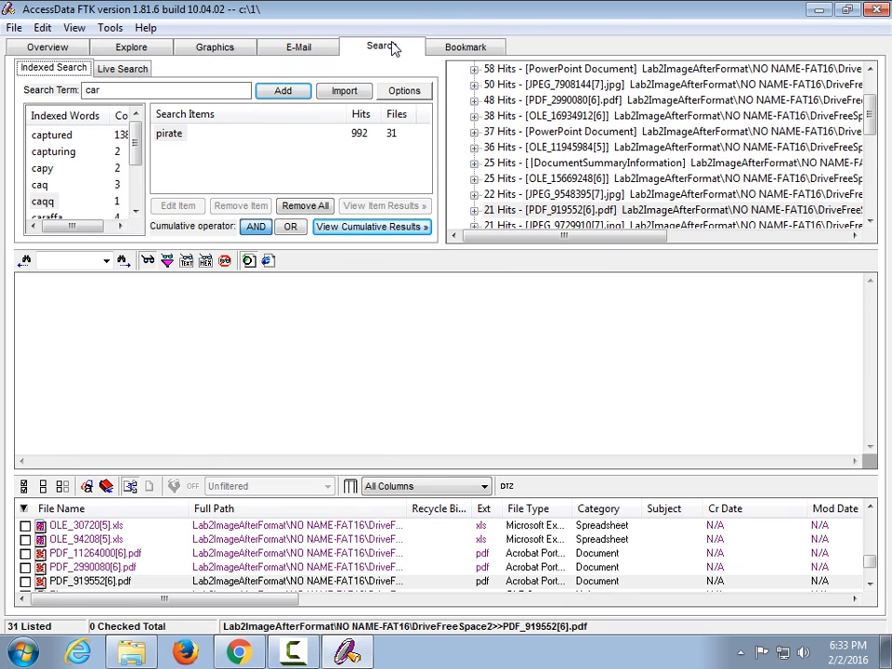
- Return to the graphics view and close the case program without backing up the case
left_click(208, 49)
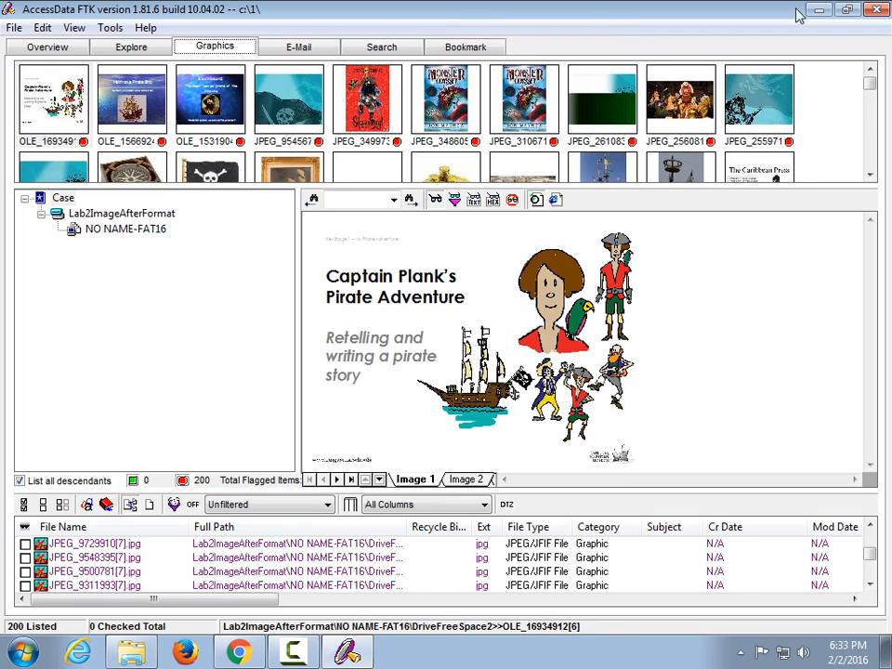
left_click(876, 10)
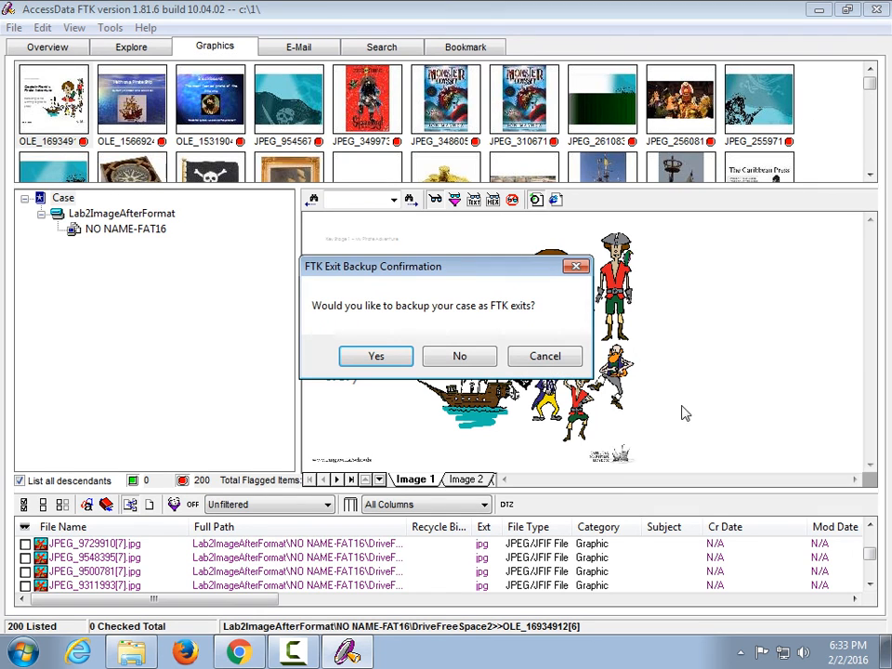
left_click(446, 359)
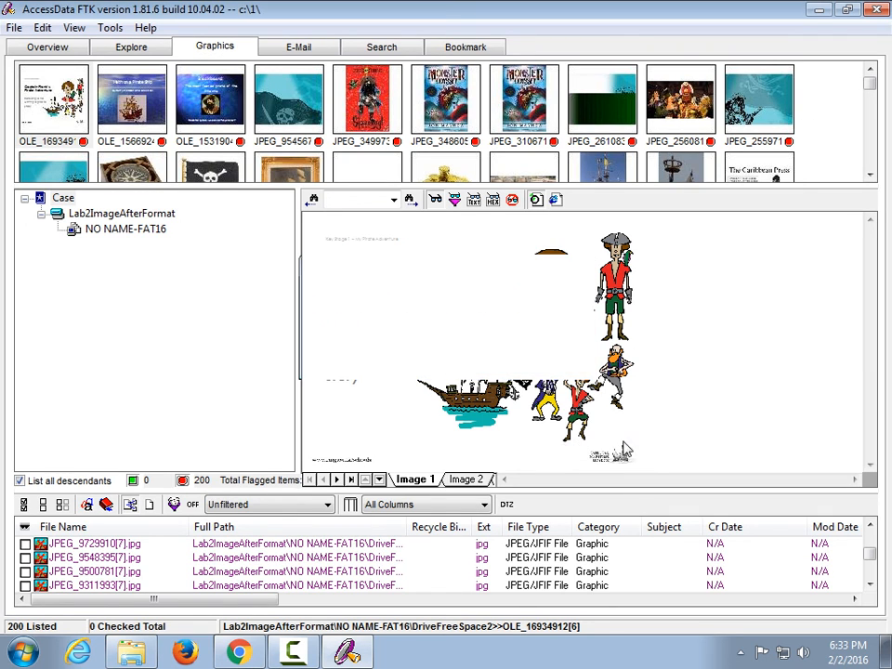